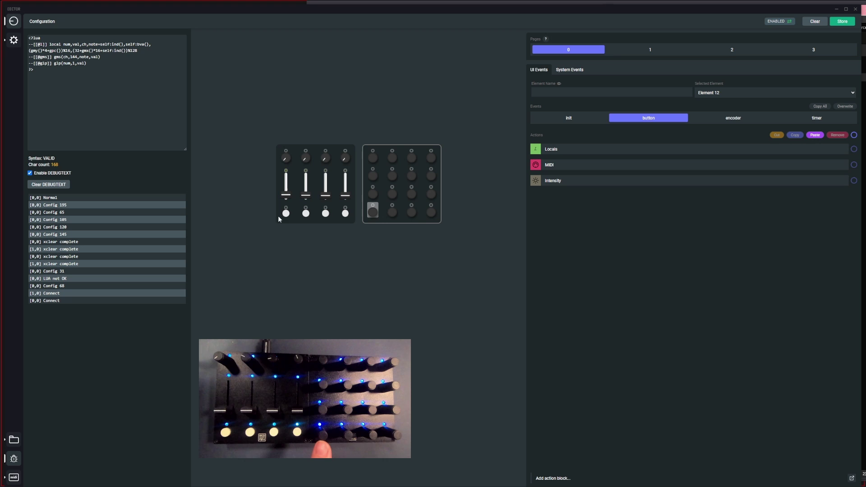
# Check the pressed buttons' MIDI messages in the MIDI monitor, then return to the debug log
pyautogui.click(14, 478)
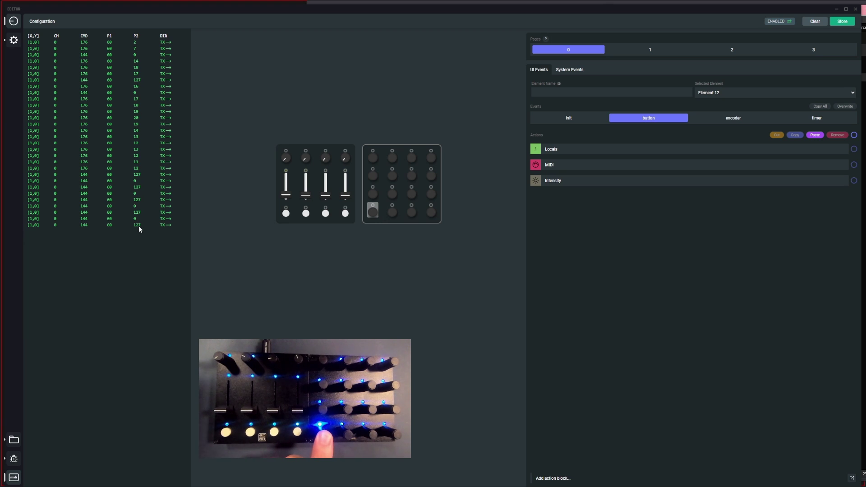
pyautogui.click(13, 459)
# Clear the debug log and add an IF/ELSE condition to Element 12's encoder event
pyautogui.click(52, 81)
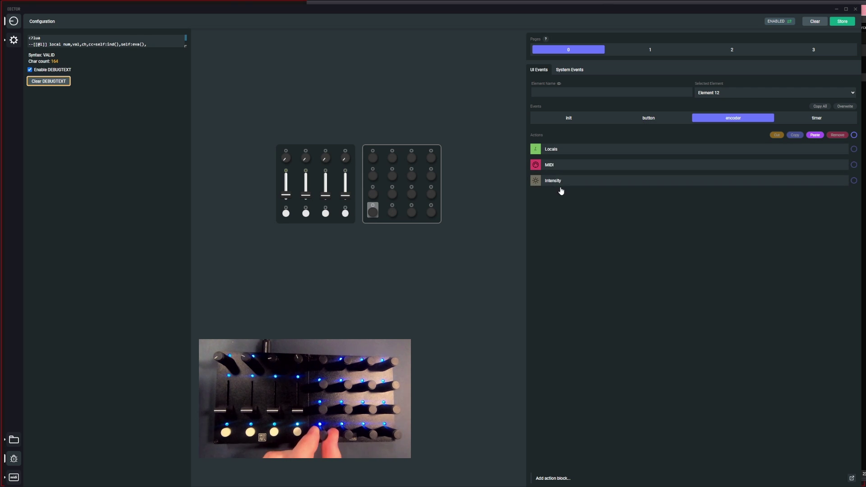
pyautogui.click(740, 120)
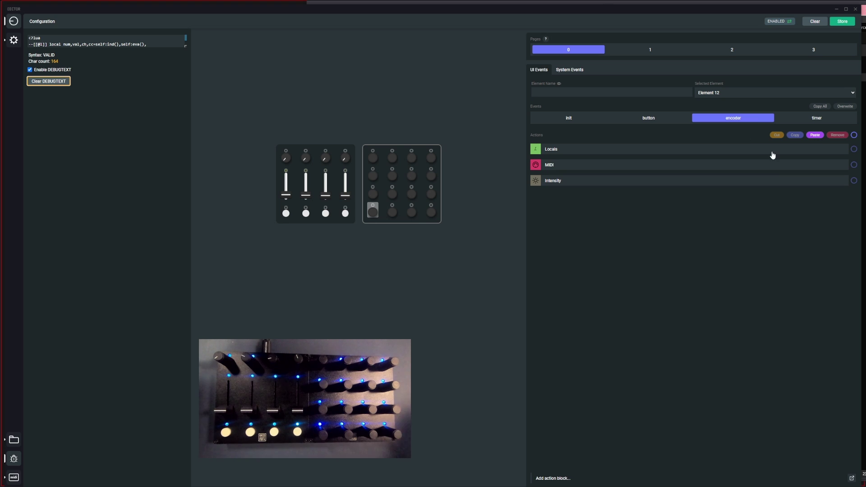
pyautogui.click(559, 479)
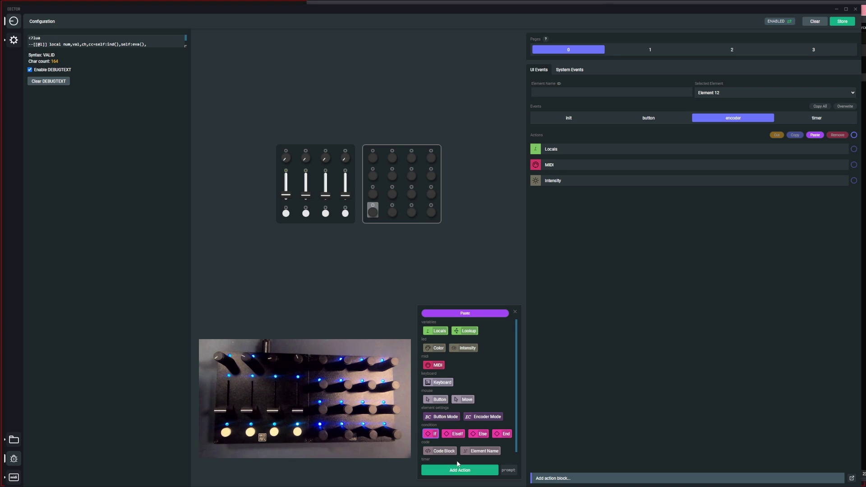
pyautogui.click(466, 472)
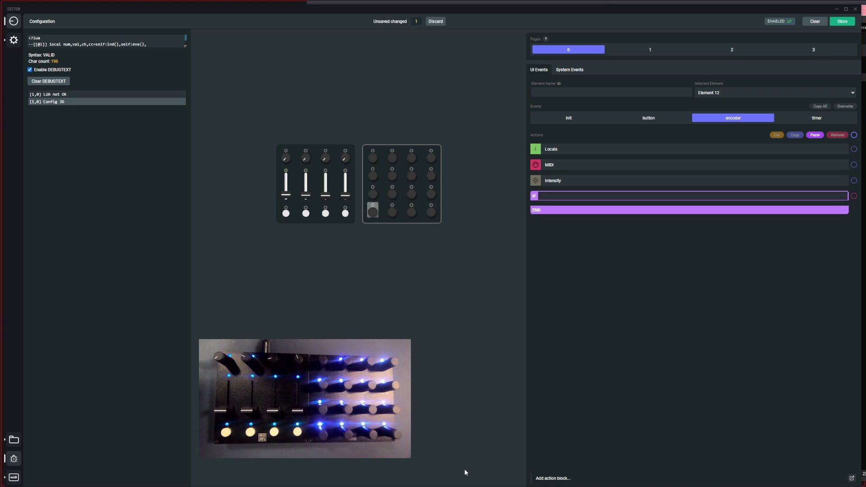
pyautogui.moveTo(548, 206)
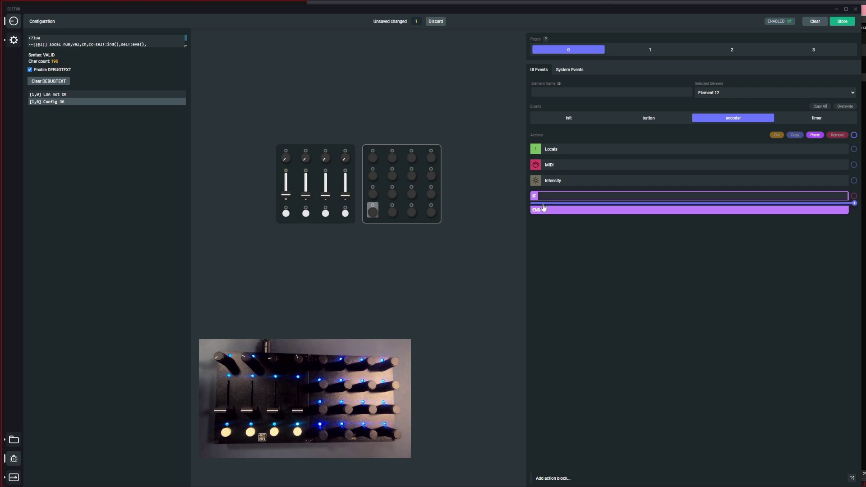
pyautogui.click(545, 204)
pyautogui.click(480, 252)
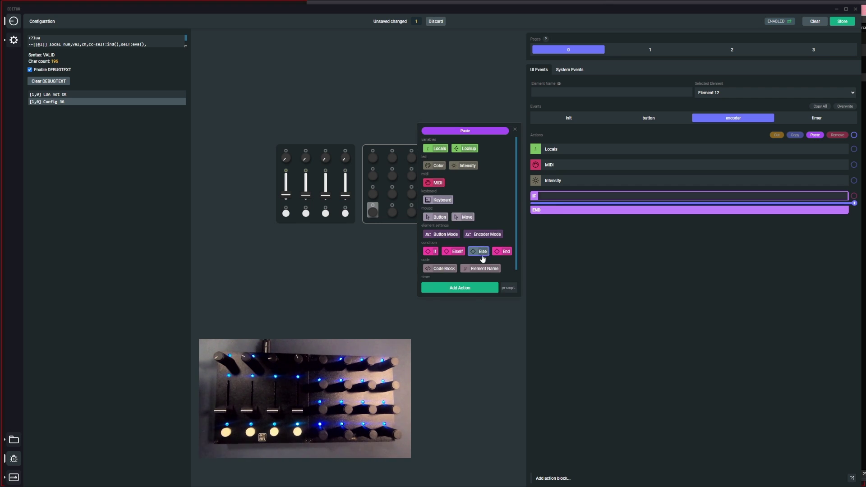
pyautogui.click(472, 289)
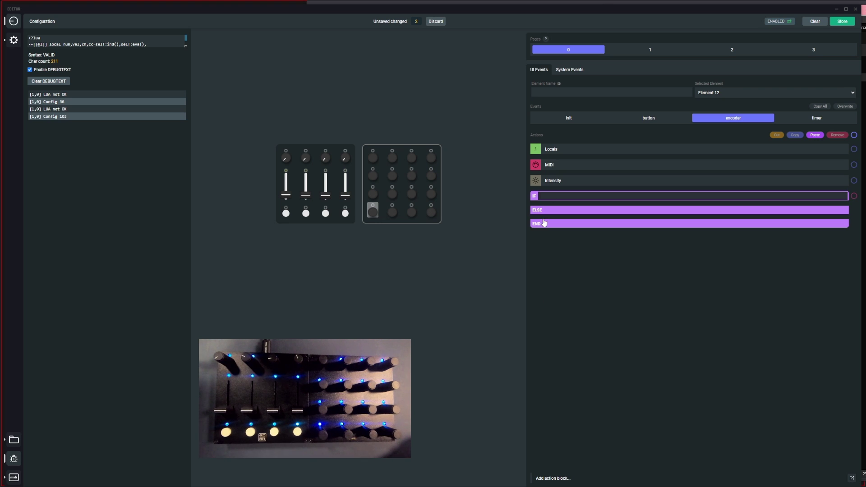
# Add a code block to both the ELSE and IF branches and expand the ELSE block
pyautogui.click(542, 217)
pyautogui.click(440, 283)
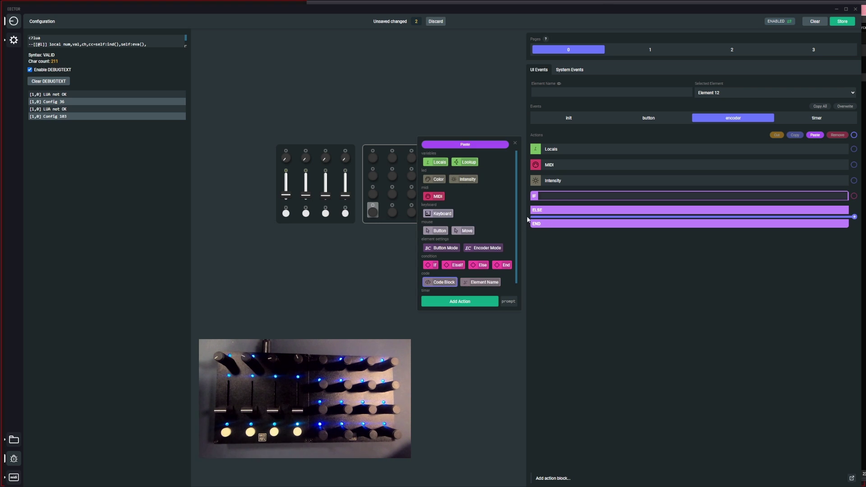
pyautogui.click(467, 302)
pyautogui.click(543, 203)
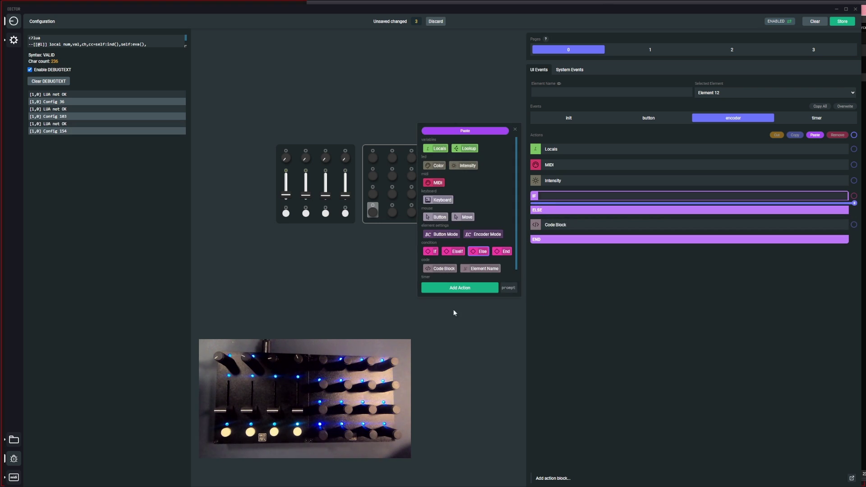
pyautogui.click(441, 269)
pyautogui.click(456, 288)
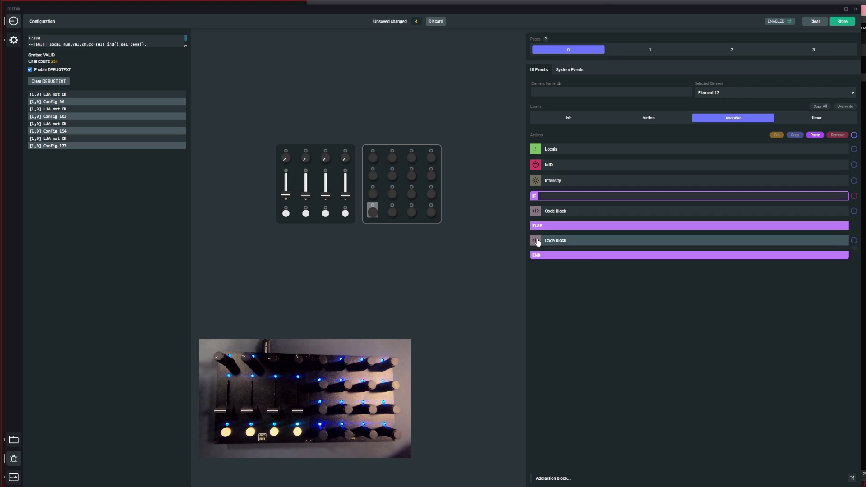
pyautogui.click(538, 243)
# Change the ELSE branch code to print("Normal") and commit it to the Grid
pyautogui.click(535, 212)
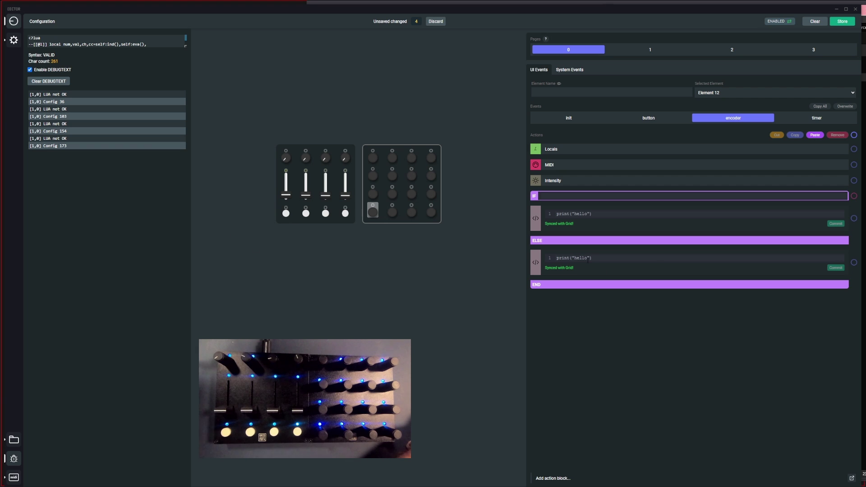
pyautogui.press('BackSpace')
pyautogui.press('BackSpace')
pyautogui.press('BackSpace')
pyautogui.press('BackSpace')
pyautogui.press('BackSpace')
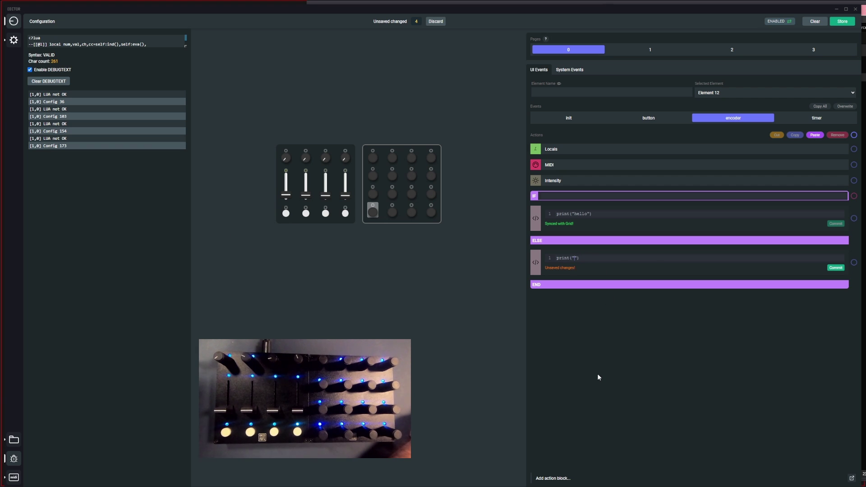
pyautogui.write('Norma')
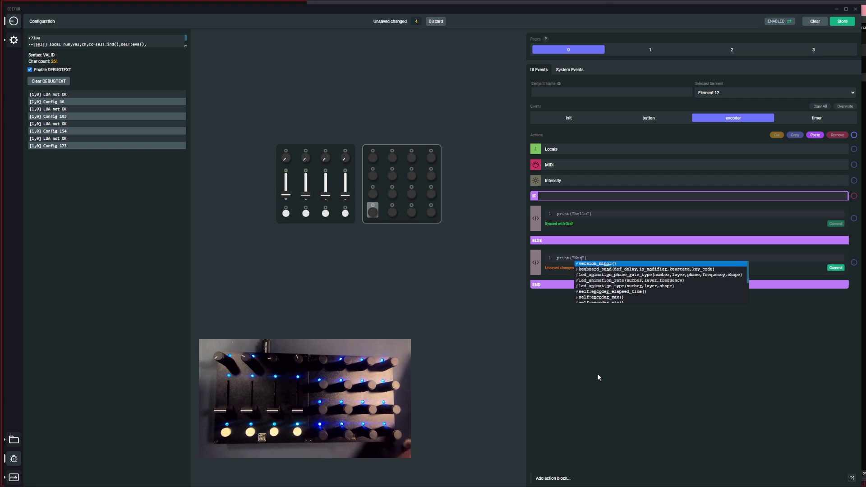
pyautogui.write('l')
pyautogui.click(835, 267)
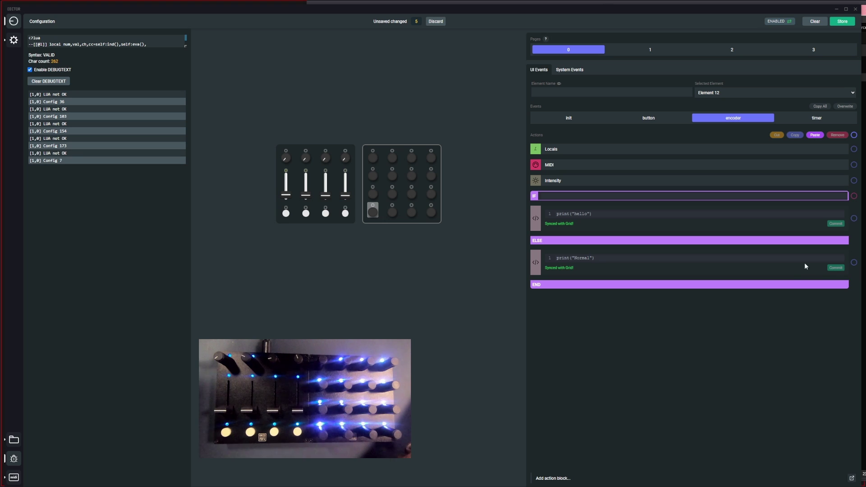
# Change the IF branch code to print("Push") and commit it with Ctrl+S
pyautogui.press('BackSpace')
pyautogui.press('BackSpace')
pyautogui.press('BackSpace')
pyautogui.press('BackSpace')
pyautogui.press('BackSpace')
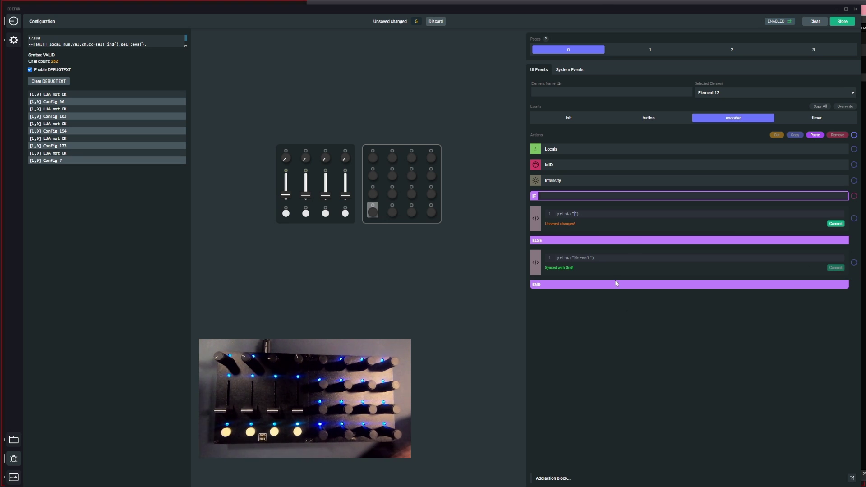
pyautogui.write('B')
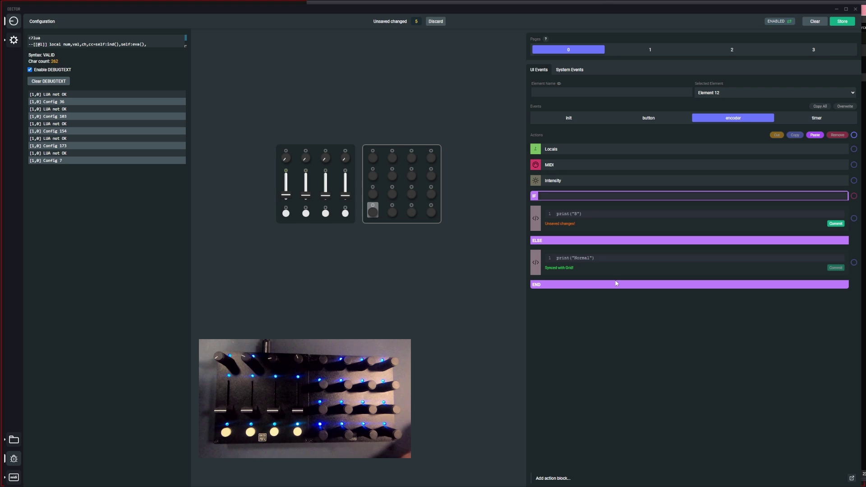
pyautogui.press('BackSpace')
pyautogui.write('Push')
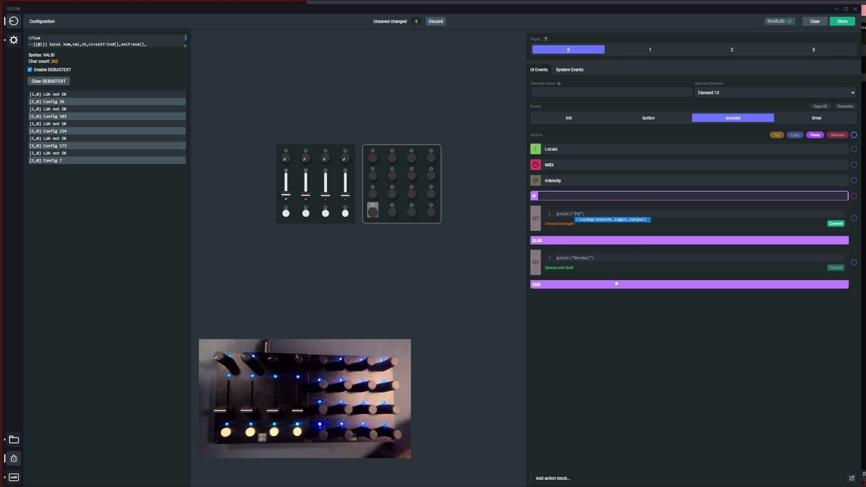
pyautogui.hotkey('ctrl', 's')
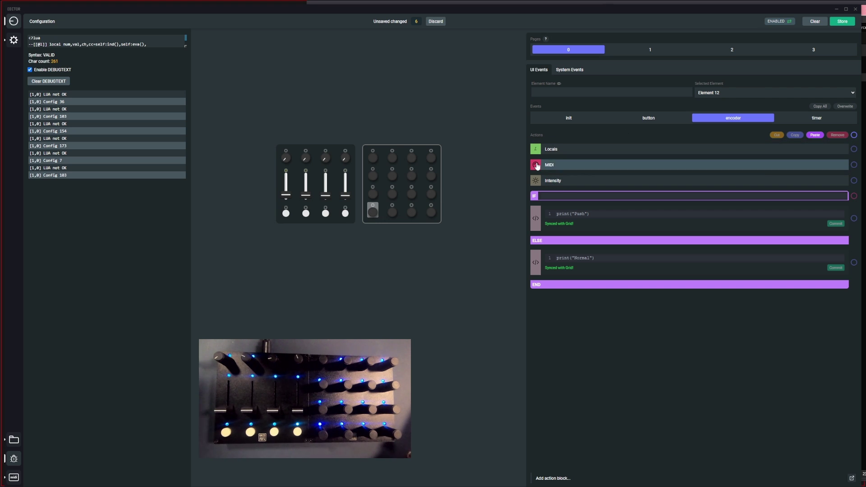
# Move the MIDI action below the ELSE branch's Normal code block, just above END
pyautogui.click(537, 166)
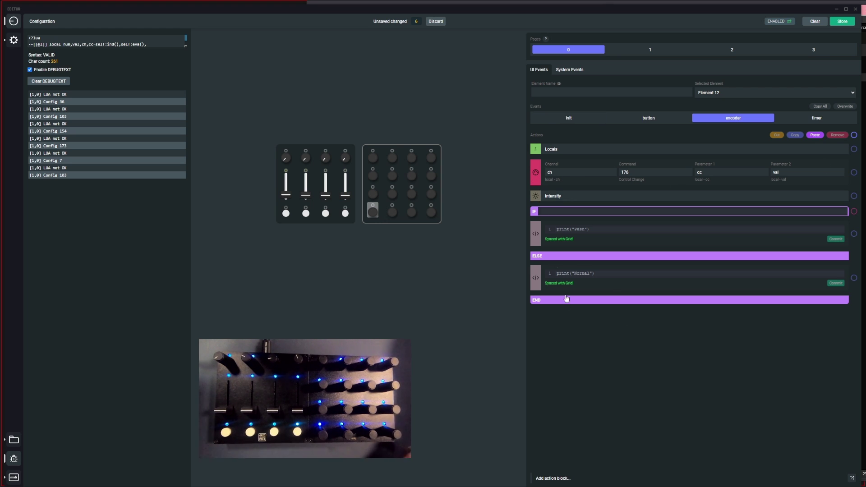
pyautogui.moveTo(536, 175); pyautogui.dragTo(549, 295)
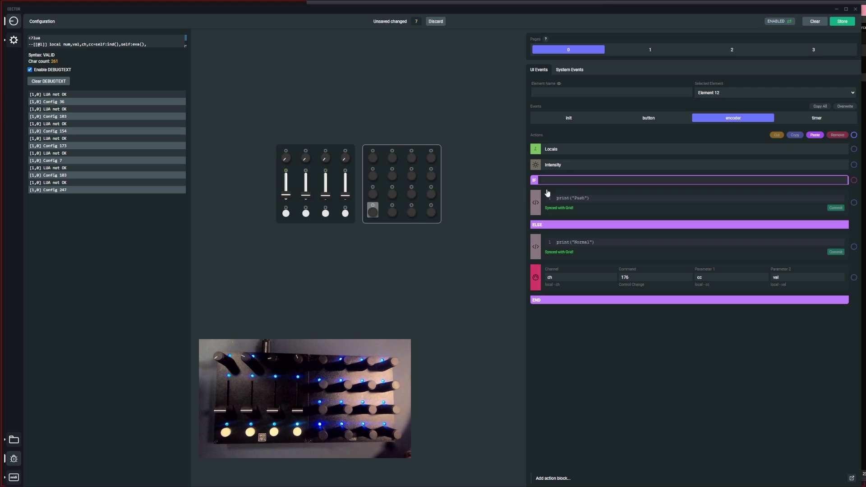
pyautogui.click(542, 180)
# Enter self:button_state()==127 as the IF condition using the autocomplete suggestion
pyautogui.write('butt')
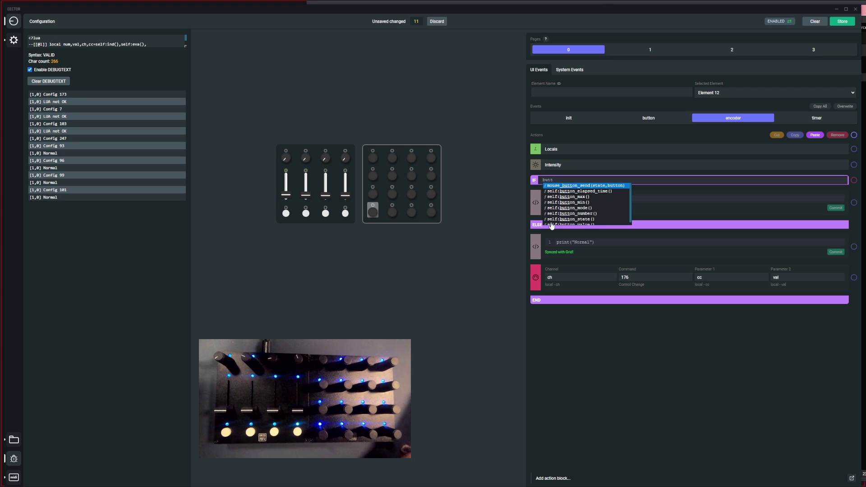
pyautogui.click(591, 219)
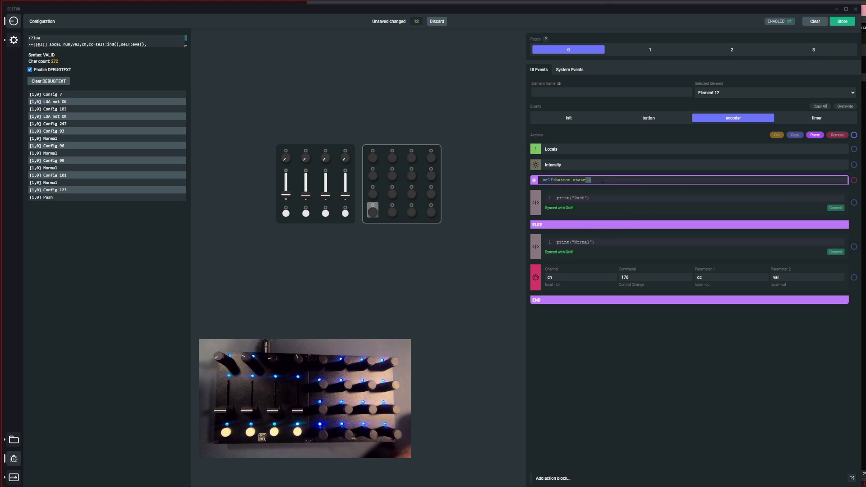
pyautogui.write('==')
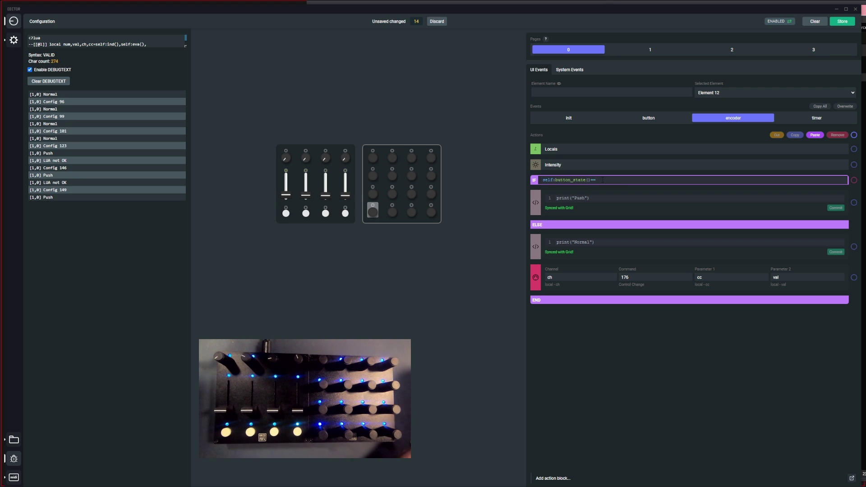
pyautogui.write('127')
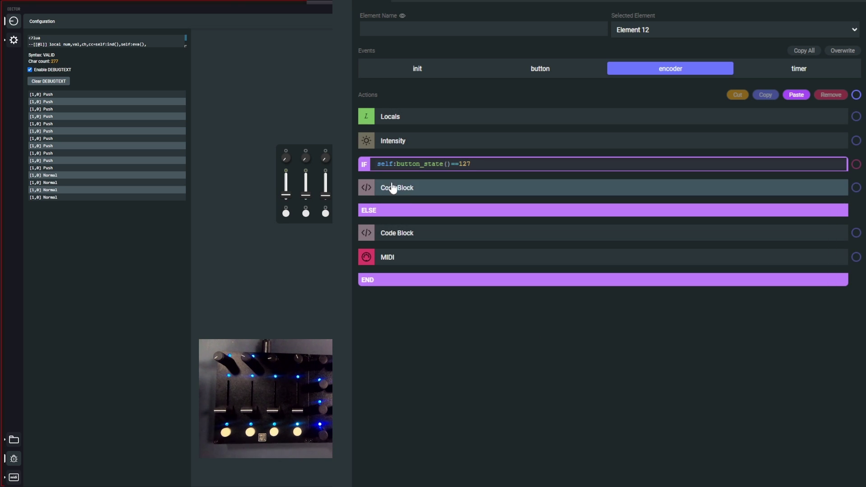
# Duplicate the MIDI action and place the copy inside the IF branch
pyautogui.click(367, 188)
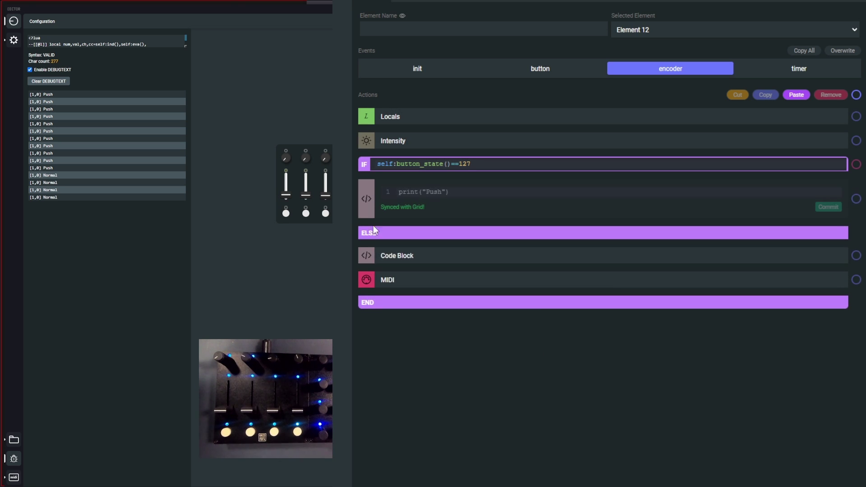
pyautogui.click(367, 255)
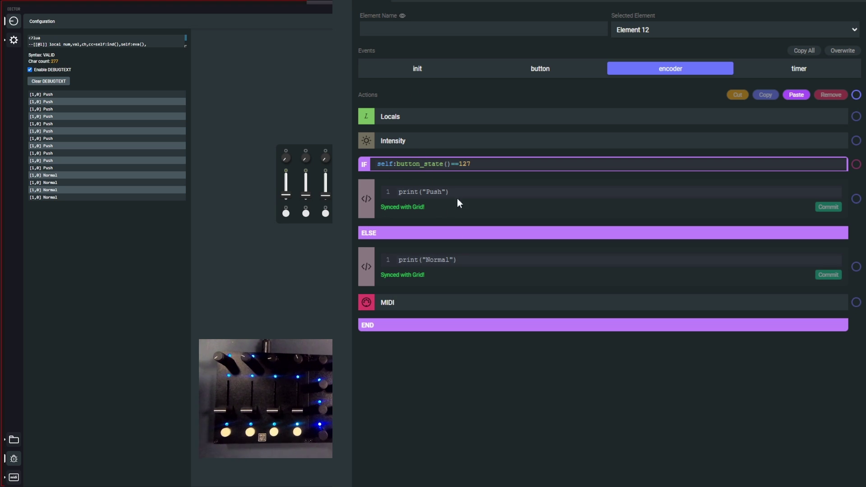
pyautogui.click(855, 303)
pyautogui.click(766, 95)
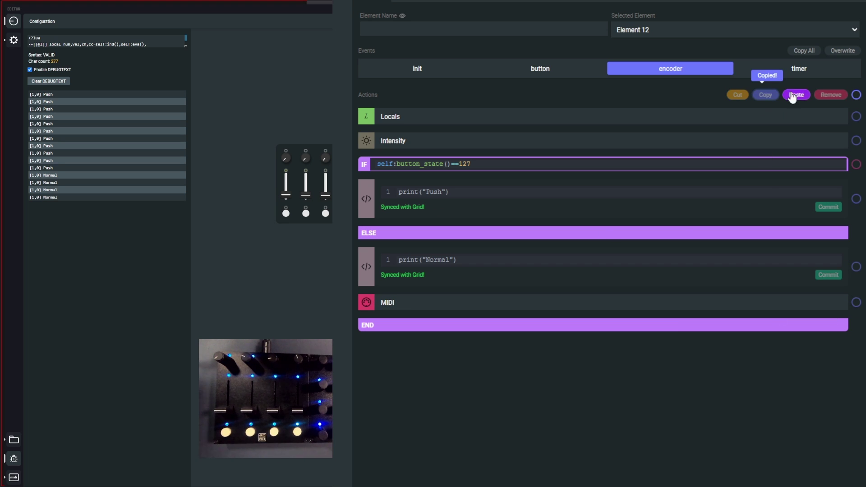
pyautogui.click(792, 95)
pyautogui.moveTo(360, 306); pyautogui.dragTo(367, 199)
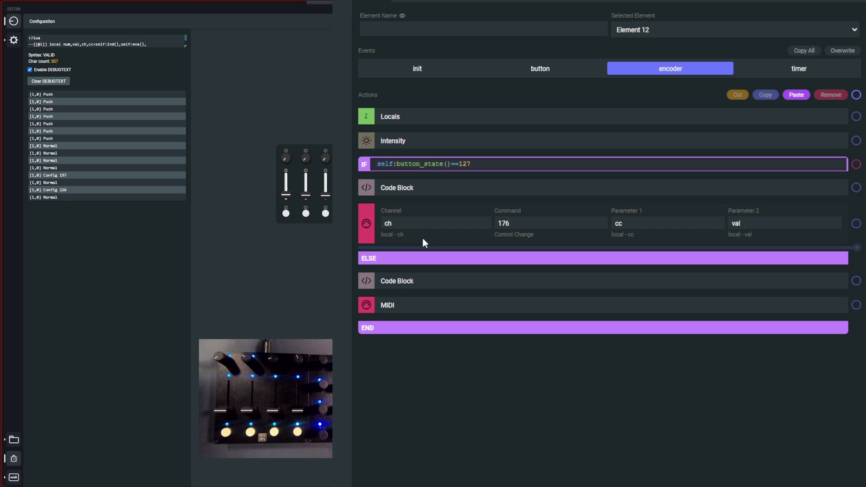
# Set the IF branch MIDI channel to ch+1, leaving the ELSE MIDI on ch
pyautogui.click(417, 224)
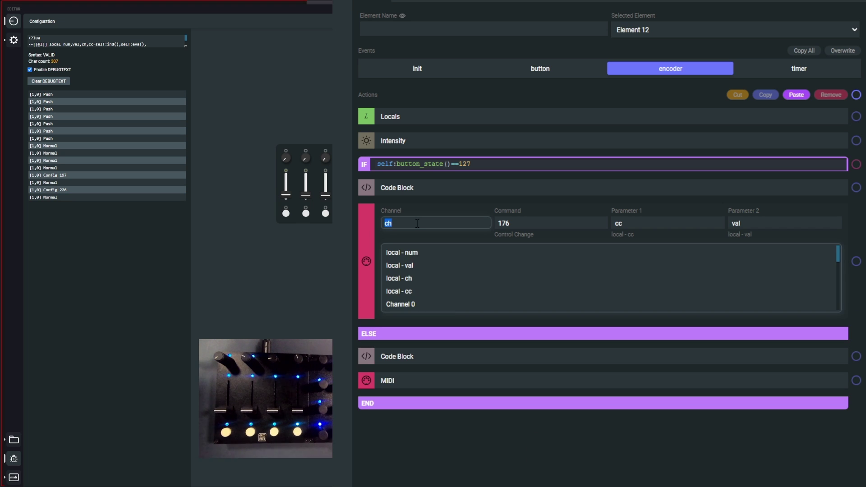
pyautogui.write('1')
pyautogui.press('Return')
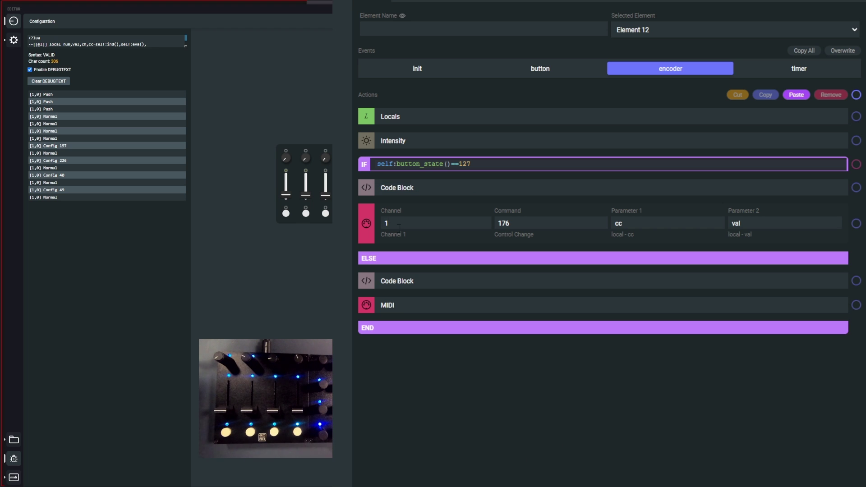
pyautogui.click(456, 305)
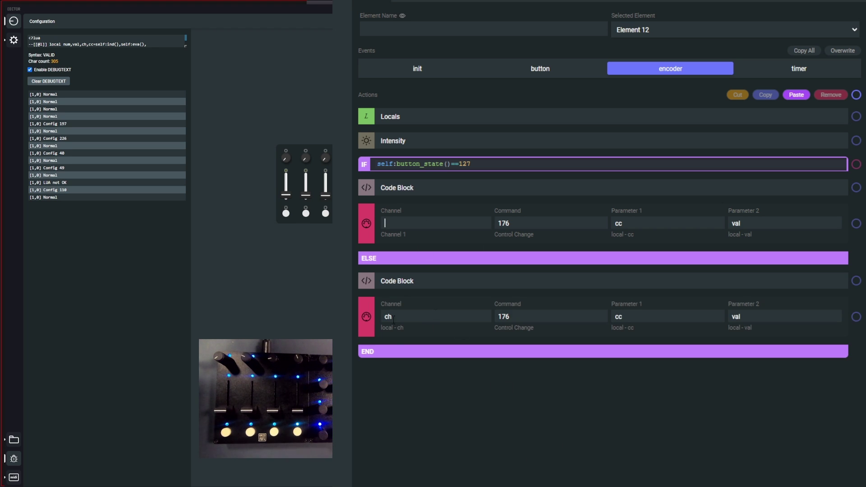
pyautogui.write('ch')
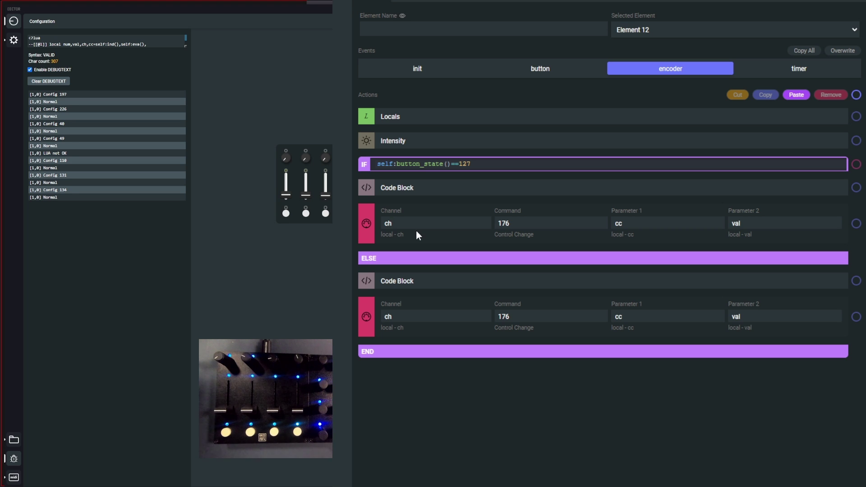
pyautogui.write('+1')
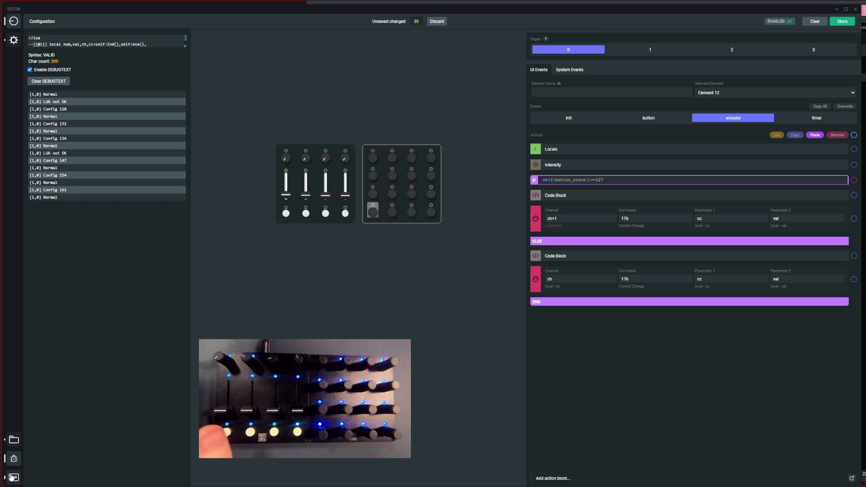
# View the controller's outgoing messages in the MIDI monitor, then switch to Resolume Arena
pyautogui.click(12, 477)
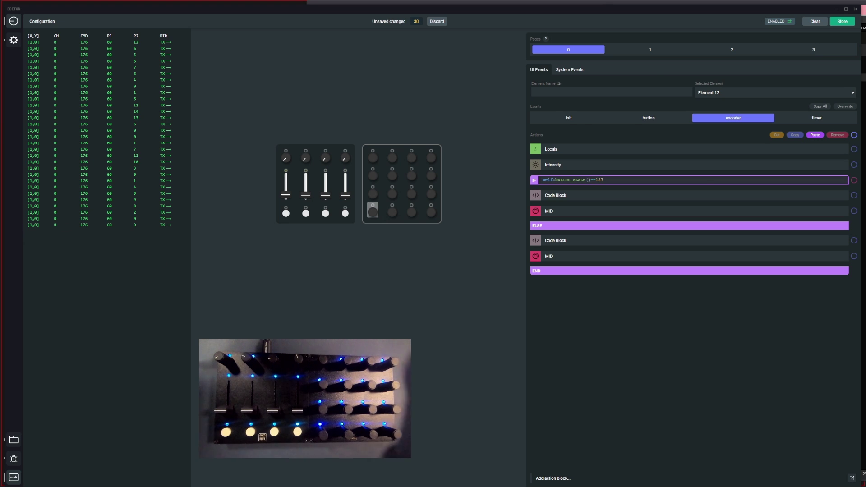
pyautogui.hotkey('alt', 'Tab')
# Play the Lines clip and MIDI-map its Amount and Rotation dials to CC 60 on channels 2 and 1
pyautogui.click(165, 100)
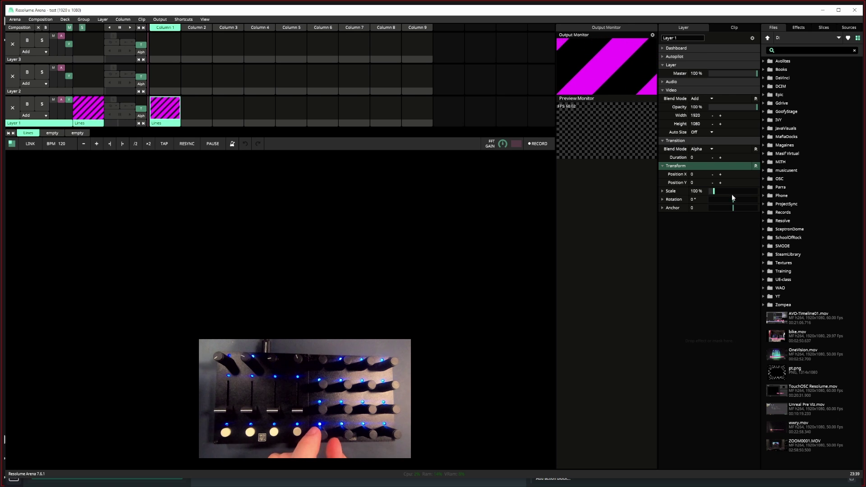
pyautogui.click(734, 27)
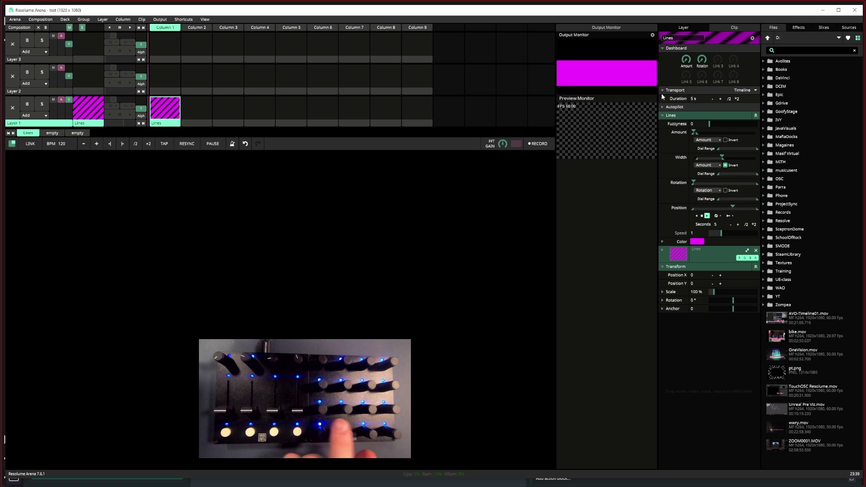
pyautogui.hotkey('ctrl', 'm')
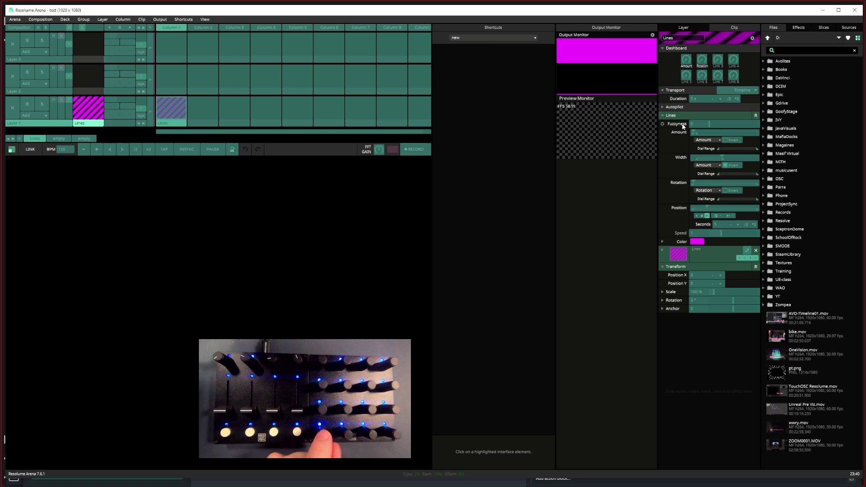
pyautogui.click(688, 60)
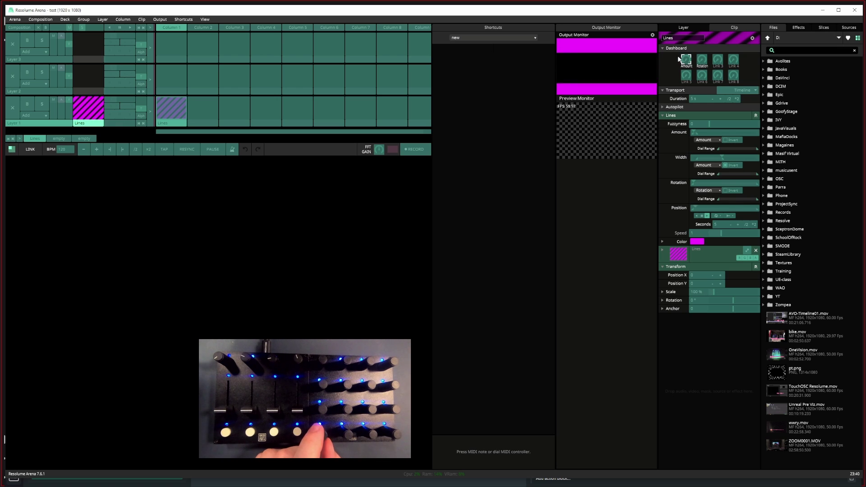
pyautogui.click(703, 64)
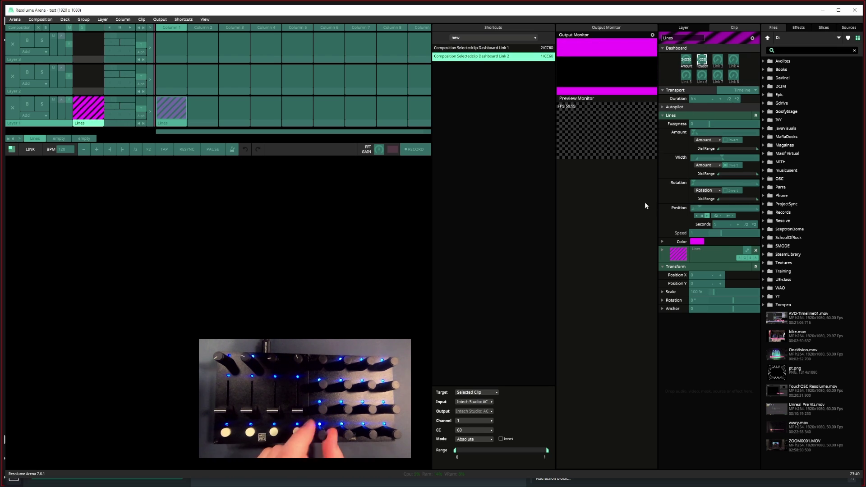
pyautogui.click(183, 19)
pyautogui.click(194, 54)
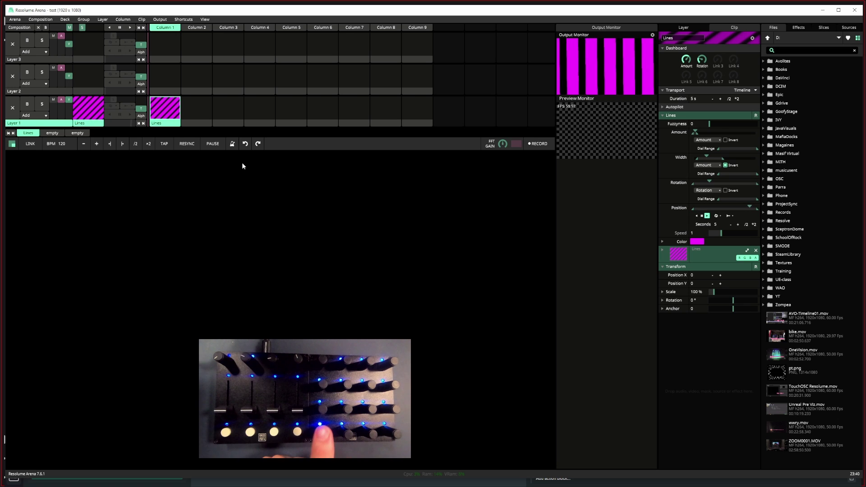
pyautogui.hotkey('alt', 'Tab')
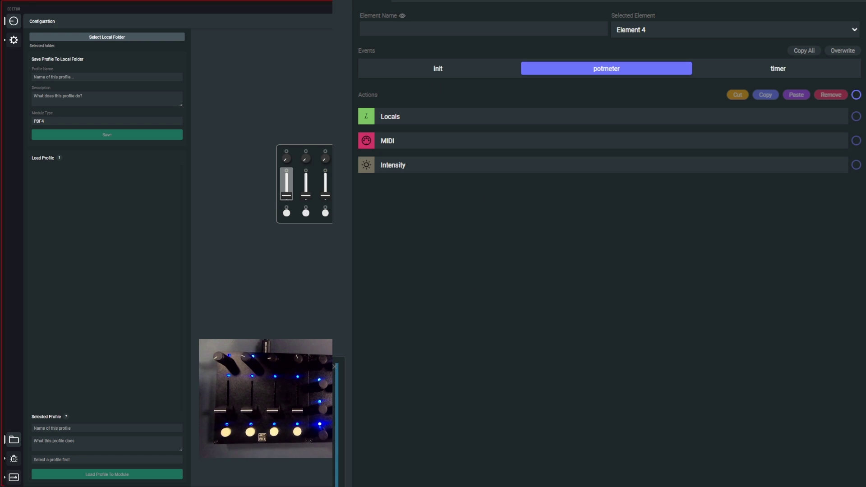
# Add an IF/ELSE condition with a code block in each branch to the fader
pyautogui.click(394, 203)
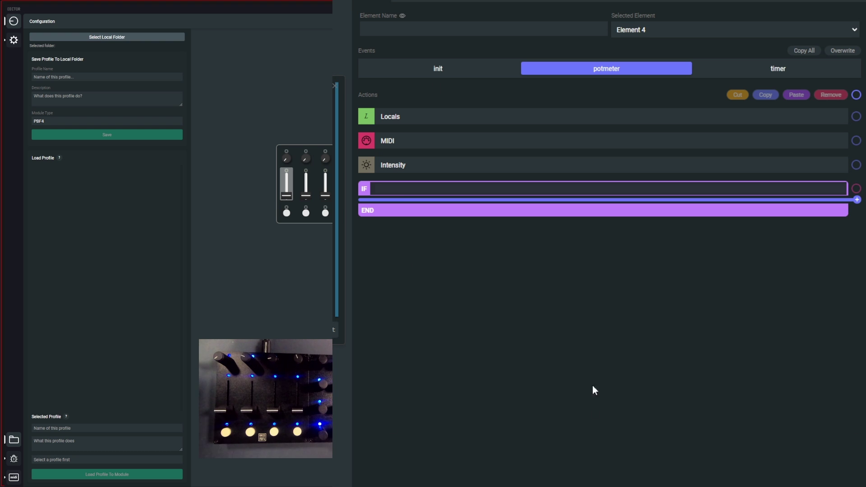
pyautogui.click(478, 255)
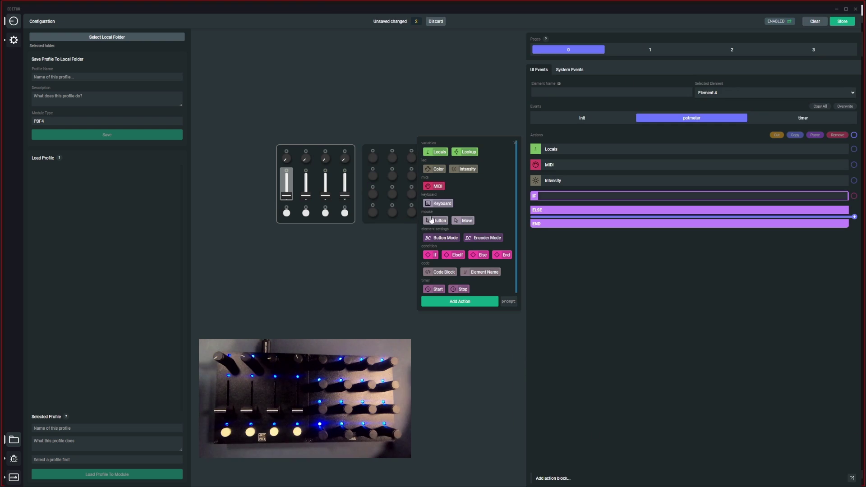
pyautogui.click(453, 301)
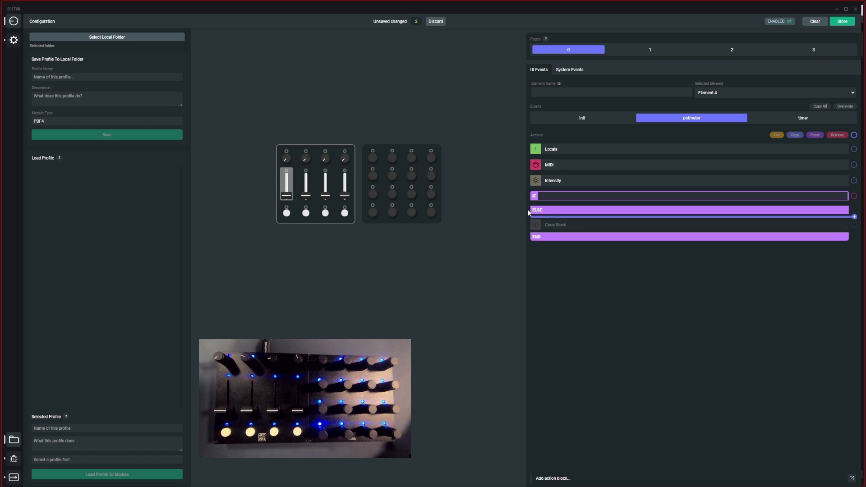
pyautogui.click(543, 206)
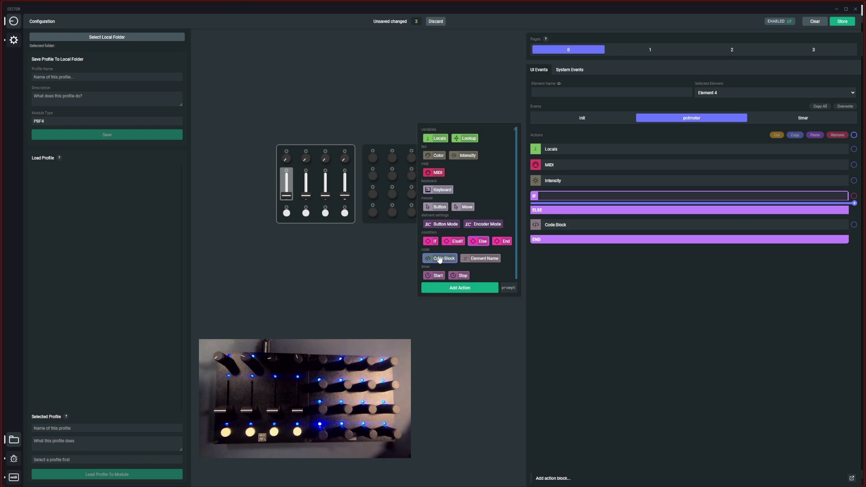
pyautogui.click(456, 289)
# Make ELSE print "normal" and IF print "pushed", and move the MIDI action into ELSE
pyautogui.click(562, 243)
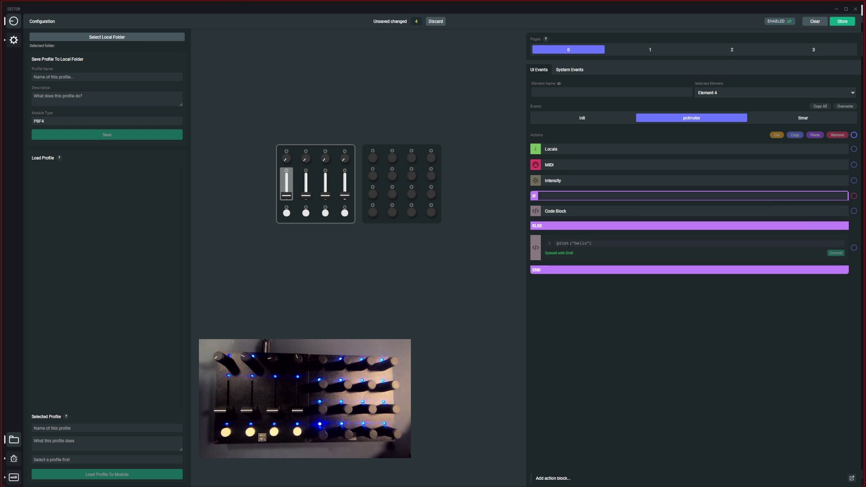
pyautogui.press('BackSpace')
pyautogui.press('BackSpace')
pyautogui.press('BackSpace')
pyautogui.press('BackSpace')
pyautogui.press('BackSpace')
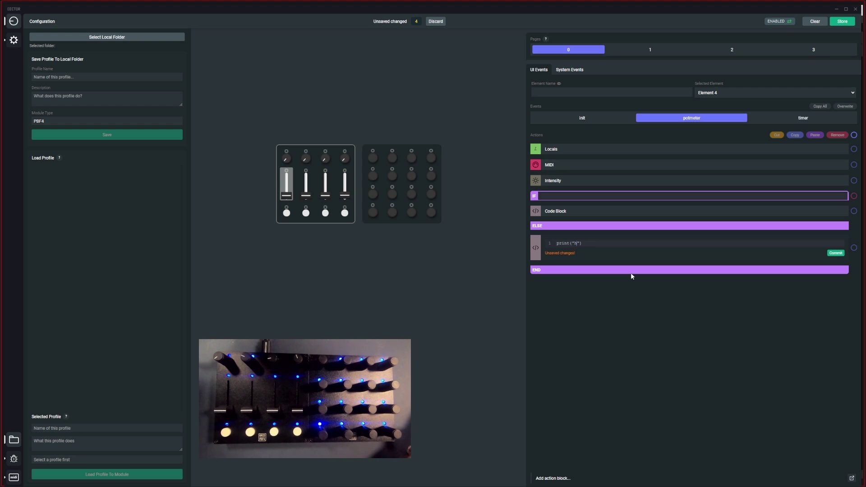
pyautogui.write('normal')
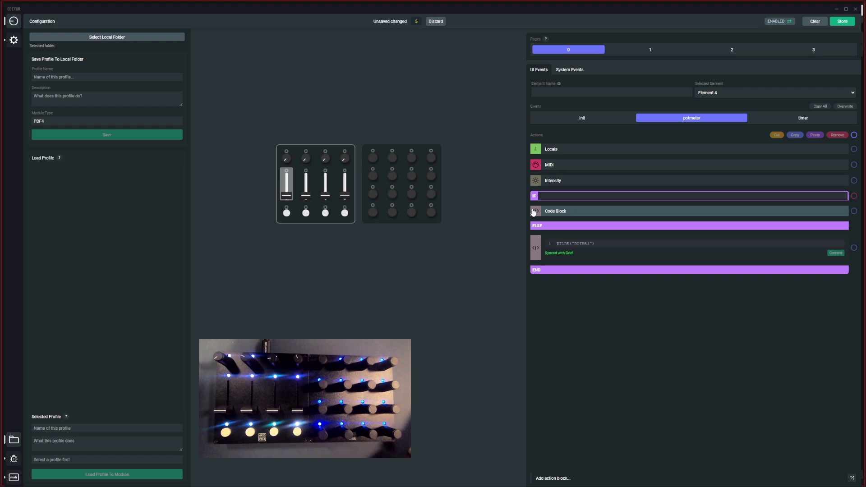
pyautogui.click(564, 211)
pyautogui.press('BackSpace')
pyautogui.press('BackSpace')
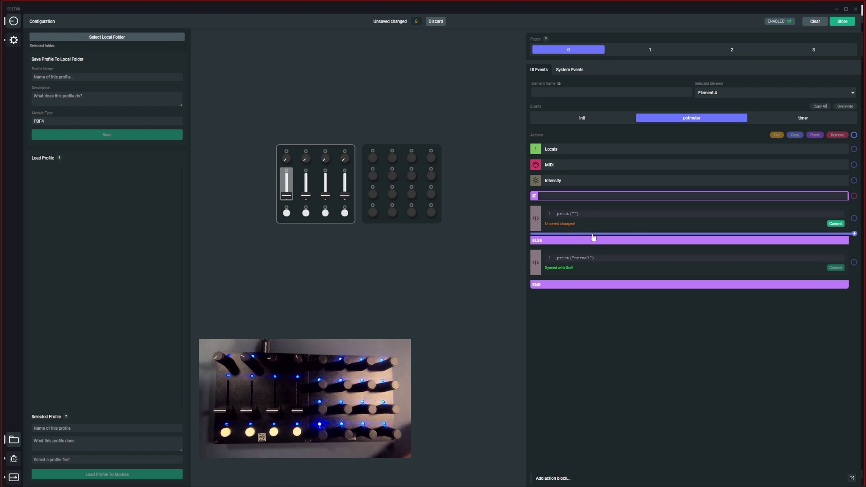
pyautogui.write('pushed')
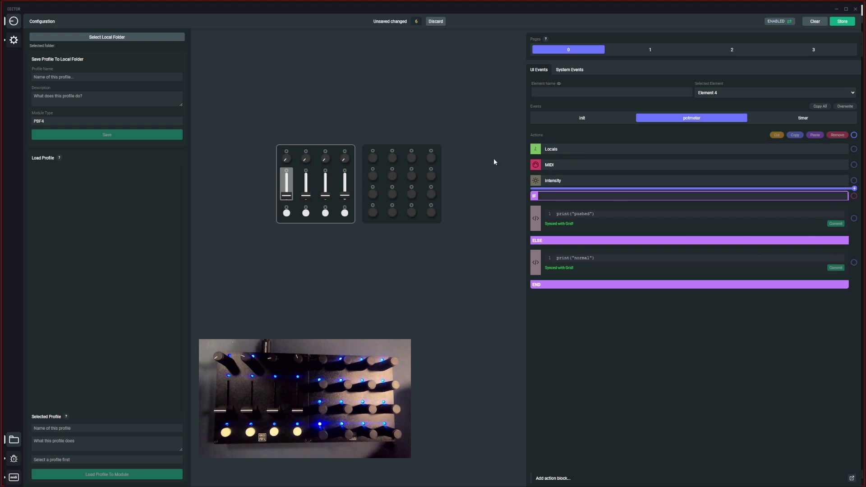
pyautogui.click(535, 166)
pyautogui.moveTo(536, 172); pyautogui.dragTo(544, 289)
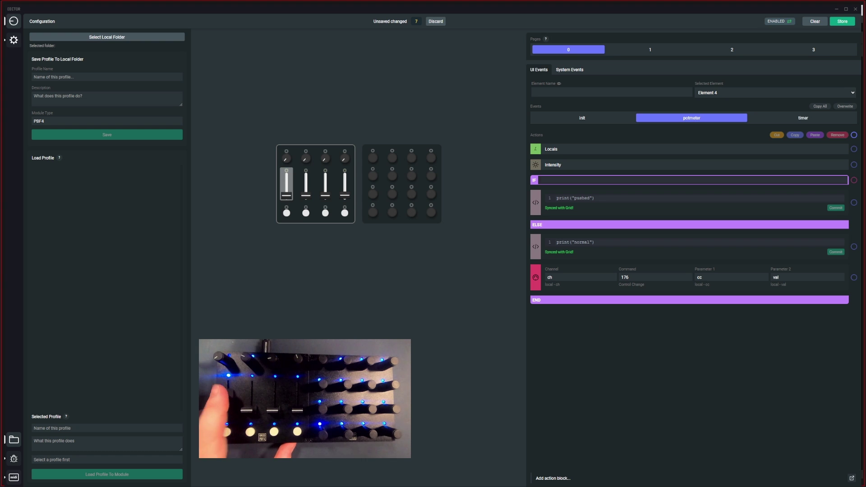
# Show the debug log and enter self:button_state()==127 as the fader's IF condition
pyautogui.click(13, 459)
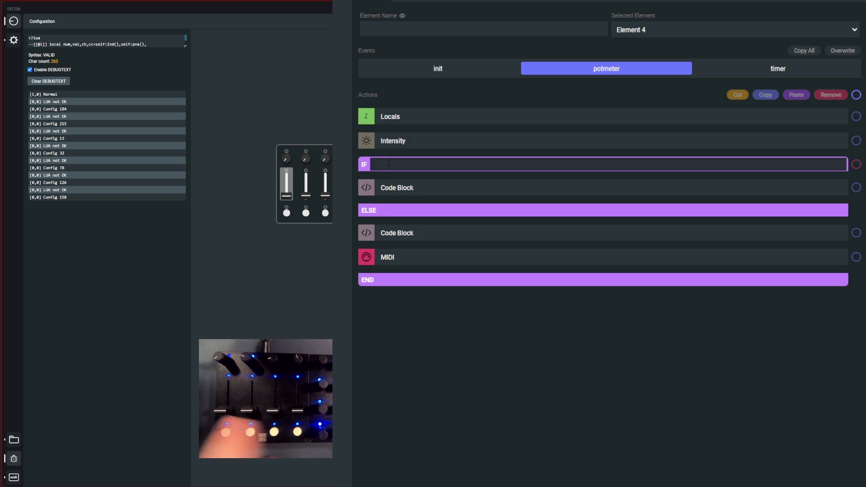
pyautogui.write('self')
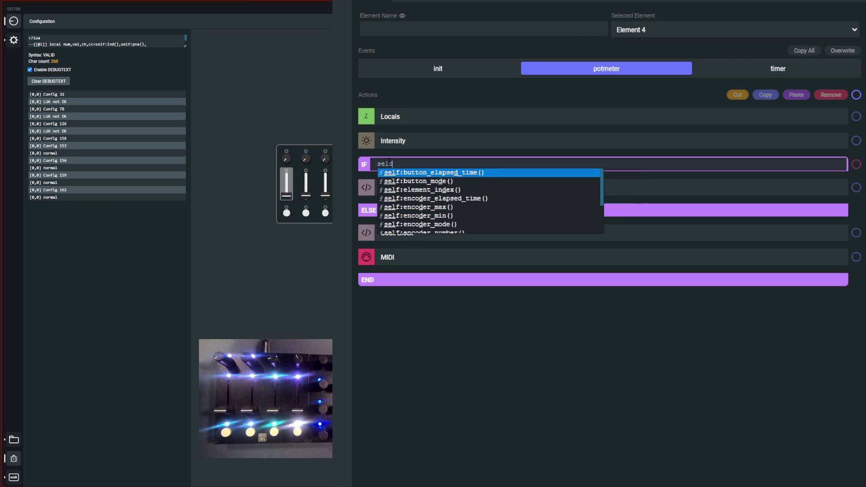
pyautogui.press('Down')
pyautogui.press('Down')
pyautogui.press('Down')
pyautogui.press('Down')
pyautogui.press('Down')
pyautogui.press('Down')
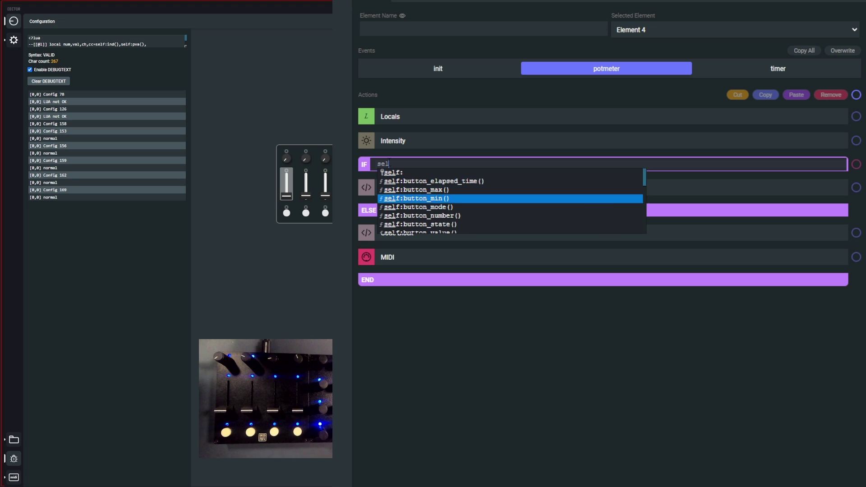
pyautogui.press('Return')
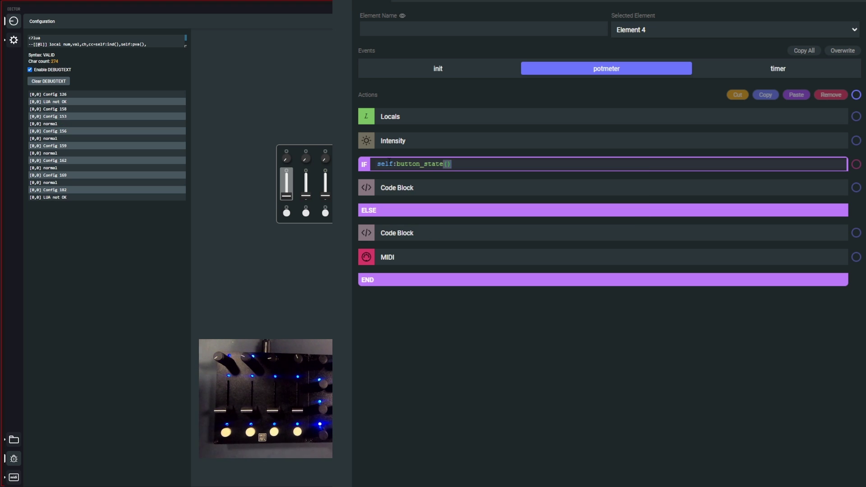
pyautogui.write('==12')
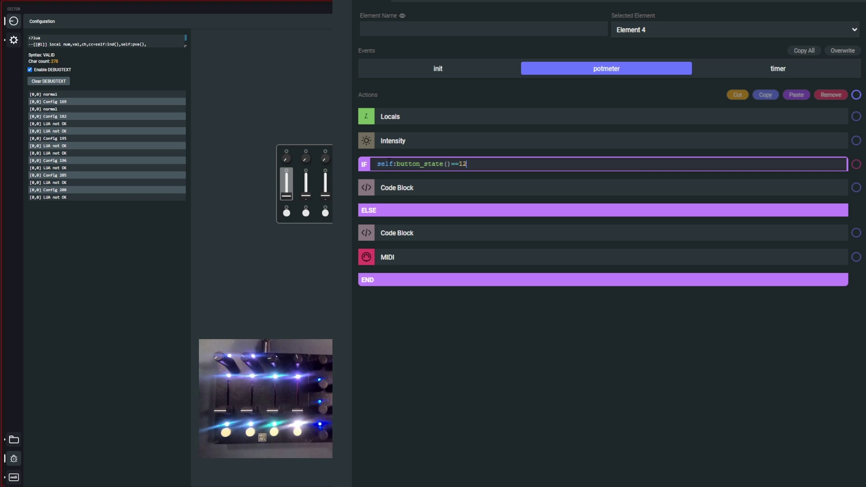
pyautogui.write('7')
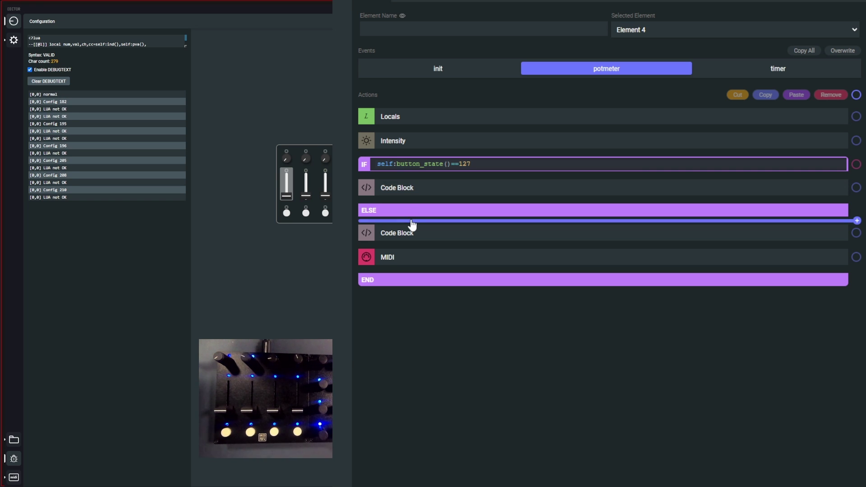
# Rewrite the condition to element[8]:button_state()==0
pyautogui.press('Home')
pyautogui.press('Delete')
pyautogui.press('Delete')
pyautogui.press('Delete')
pyautogui.press('Delete')
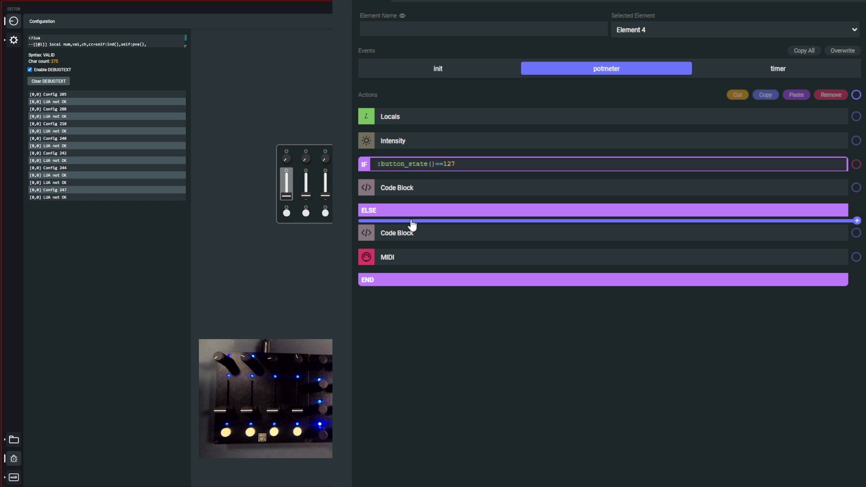
pyautogui.write('elem')
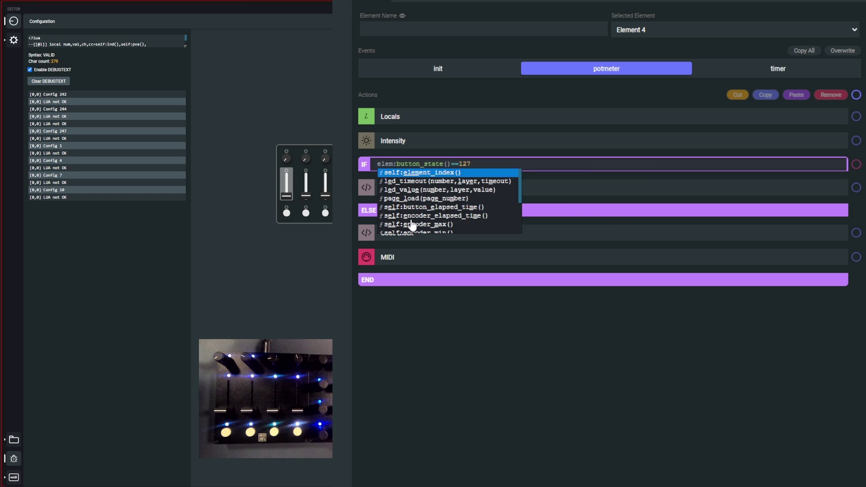
pyautogui.write('ent[8')
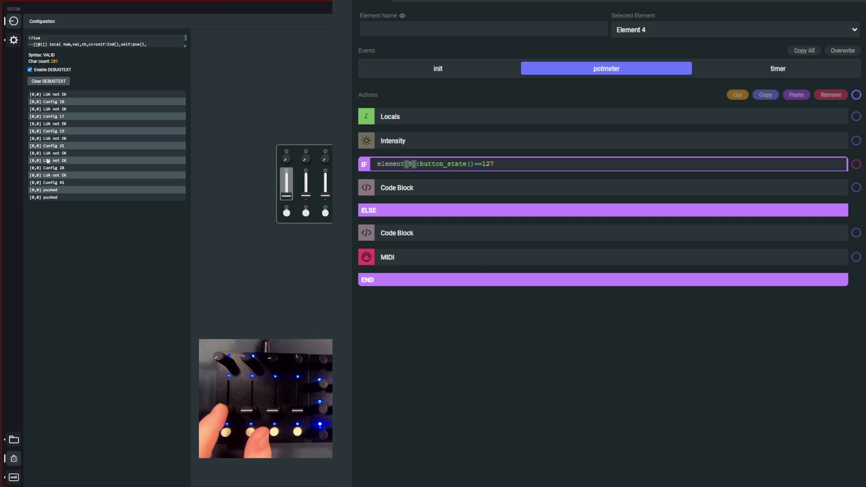
pyautogui.click(81, 257)
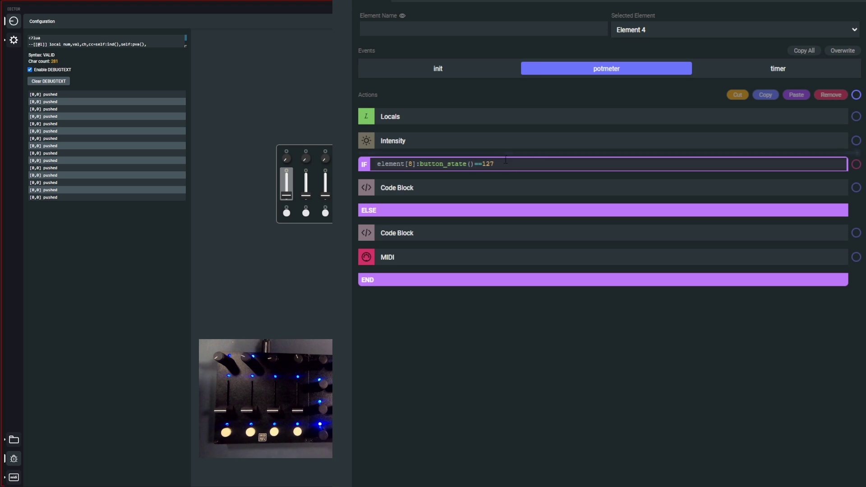
pyautogui.press('BackSpace')
pyautogui.press('BackSpace')
pyautogui.press('BackSpace')
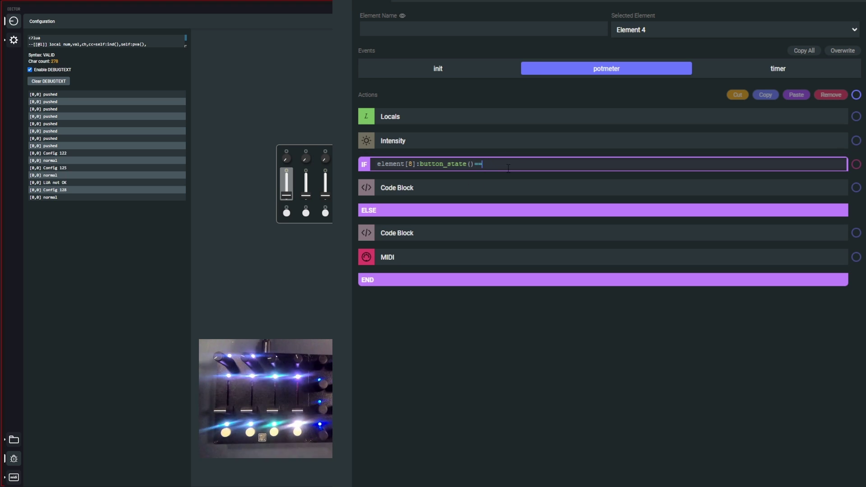
pyautogui.write('0')
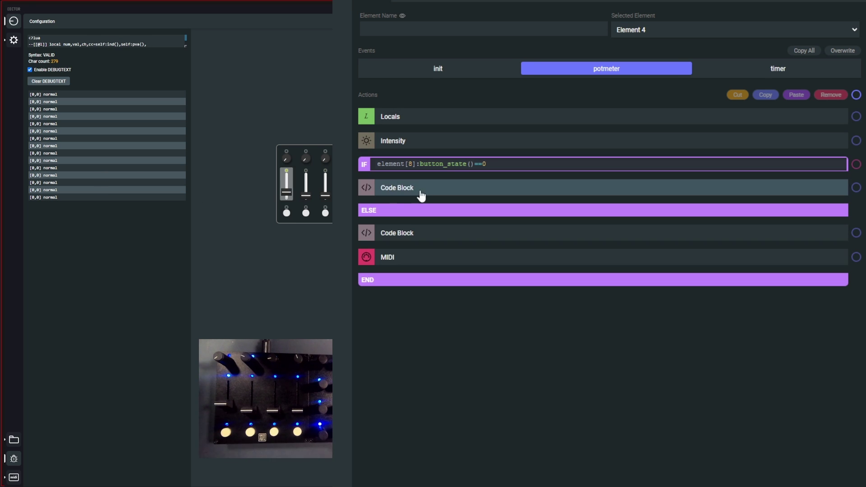
# Duplicate the MIDI action and move the copy up into the IF branch above ELSE
pyautogui.click(367, 257)
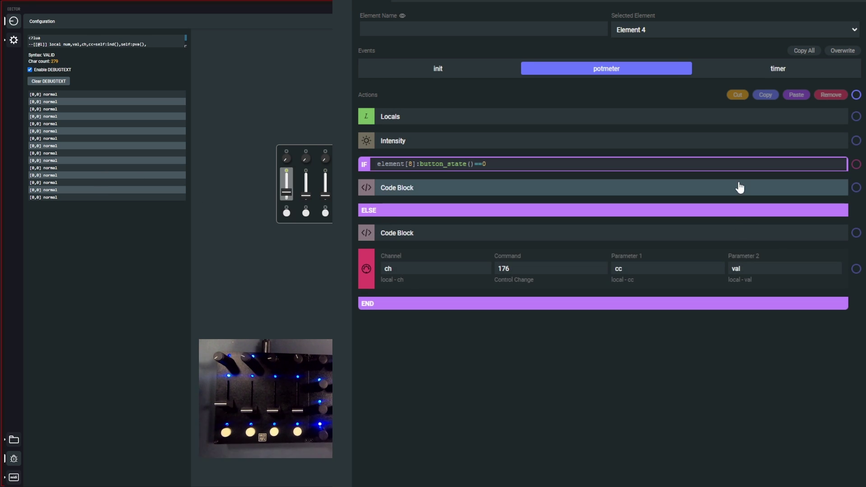
pyautogui.click(857, 271)
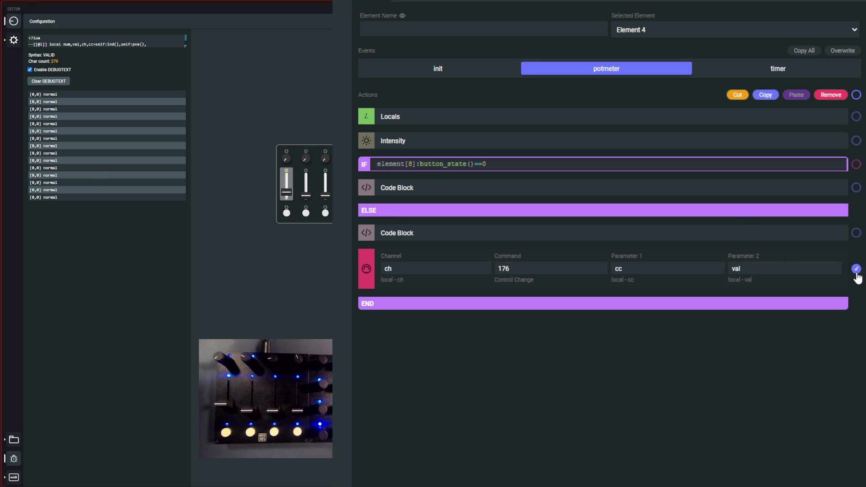
pyautogui.click(775, 95)
pyautogui.click(795, 98)
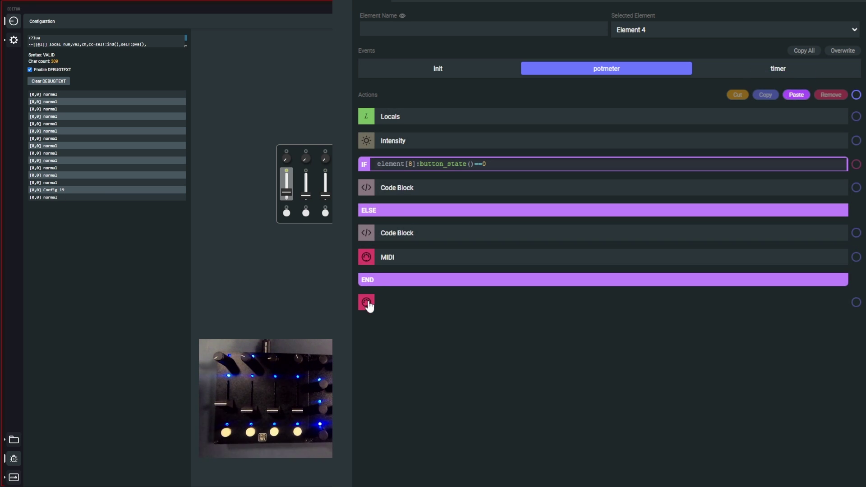
pyautogui.moveTo(366, 322); pyautogui.dragTo(370, 200)
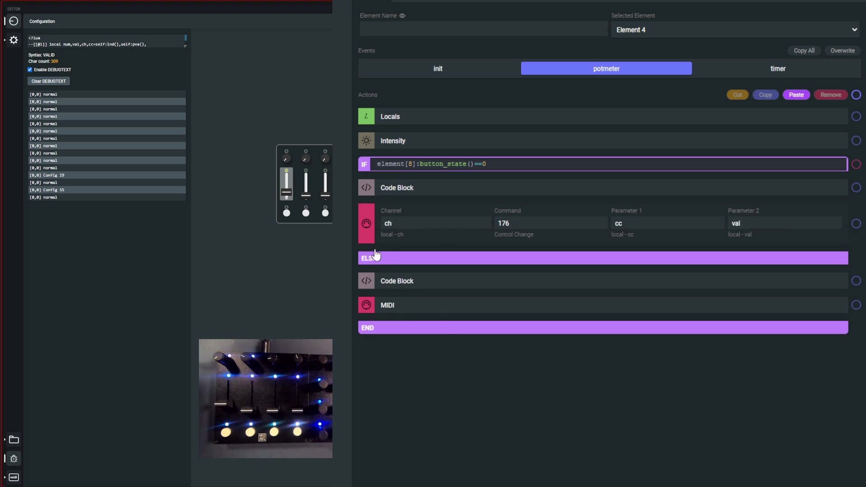
# Set the duplicate's Channel to ch+1, then copy the whole IF/ELSE block
pyautogui.click(427, 221)
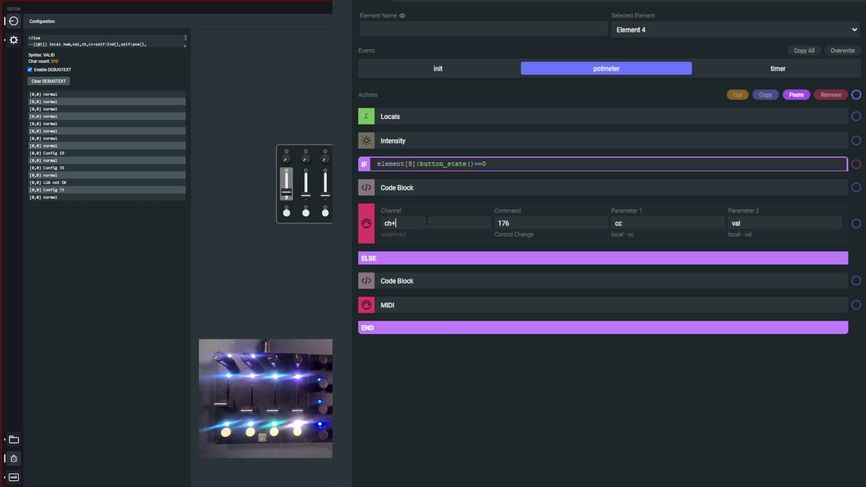
pyautogui.write('+1')
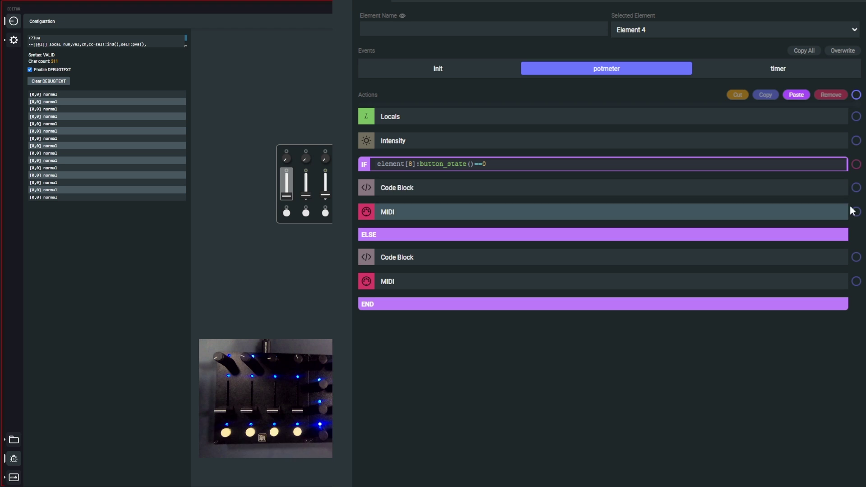
pyautogui.click(856, 165)
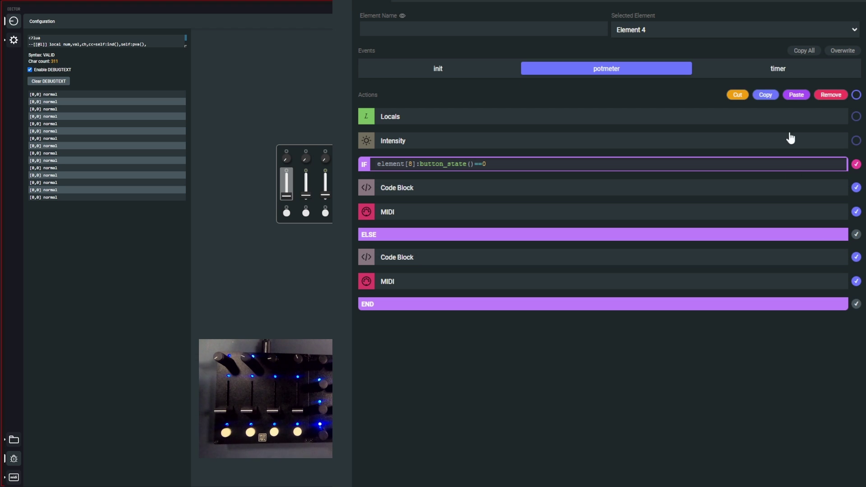
pyautogui.click(769, 94)
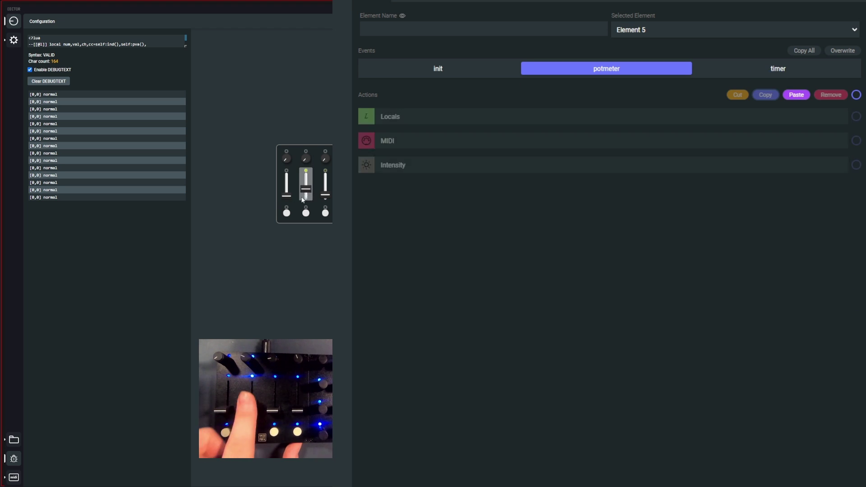
# Paste the IF/ELSE block into Elements 5, 6 and 7, changing their button index to 9, 10 and 11
pyautogui.click(797, 96)
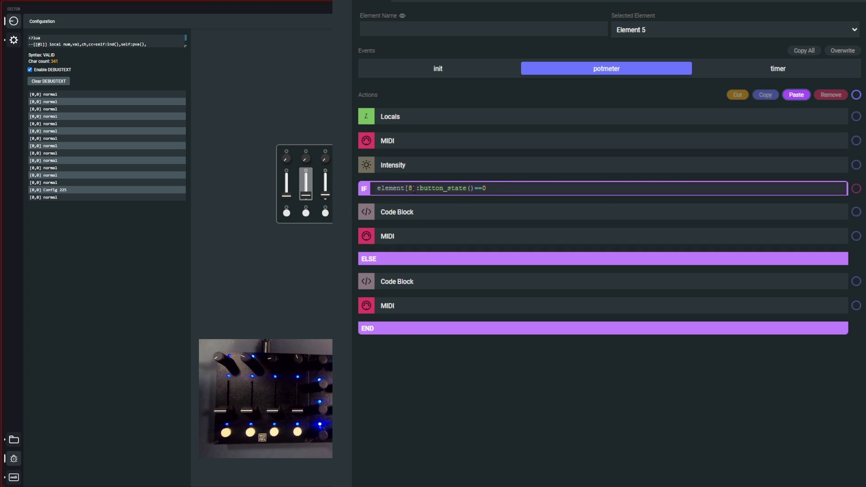
pyautogui.press('BackSpace')
pyautogui.write('9')
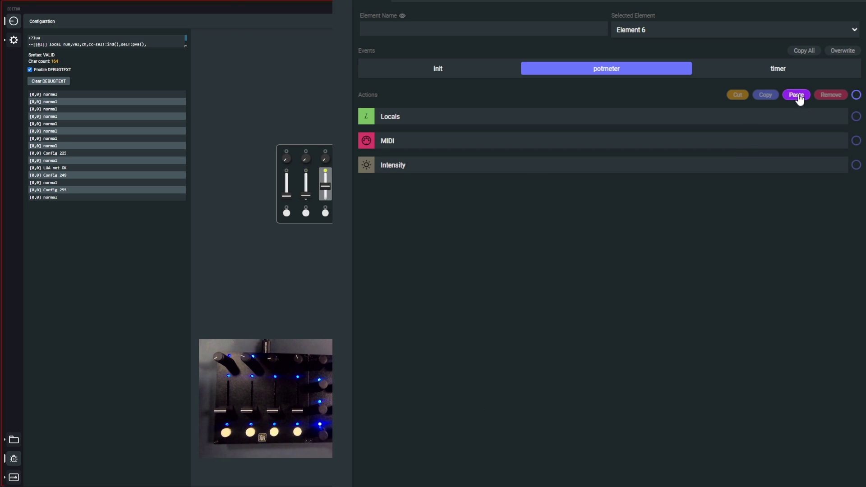
pyautogui.click(797, 96)
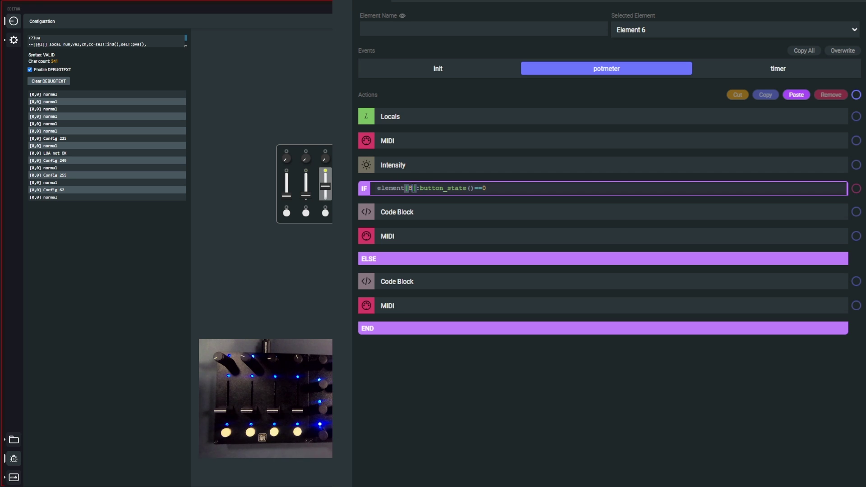
pyautogui.press('BackSpace')
pyautogui.write('10')
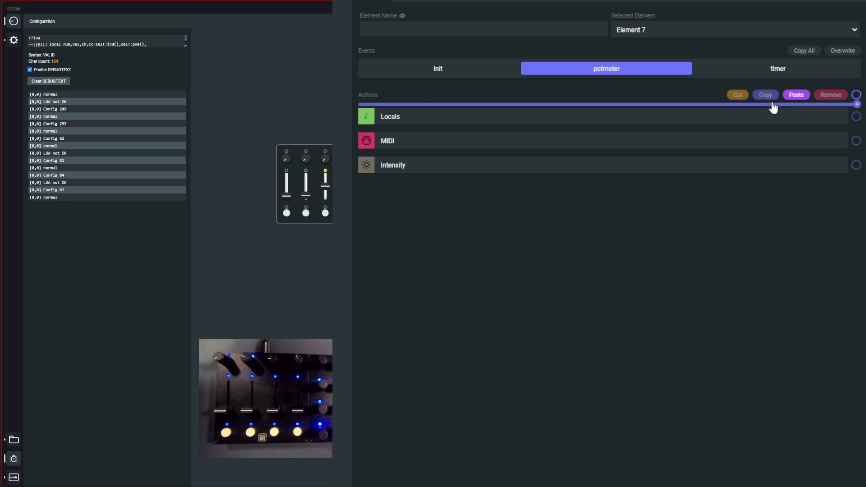
pyautogui.click(797, 95)
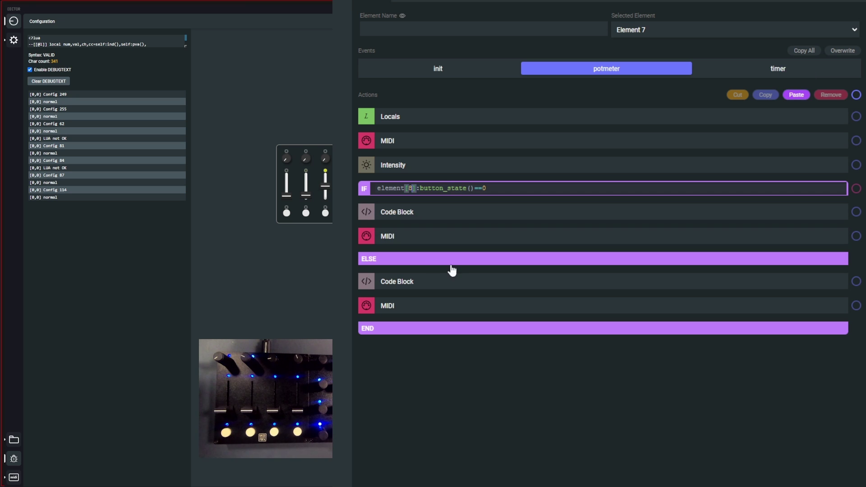
pyautogui.press('BackSpace')
pyautogui.write('11')
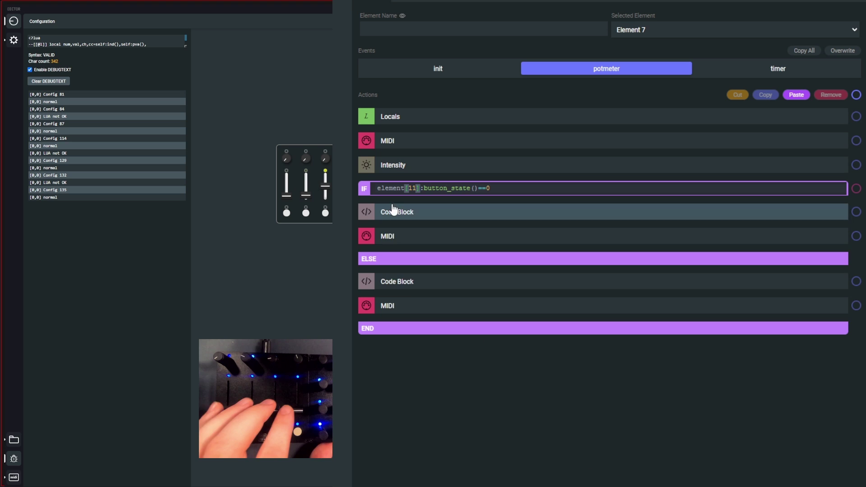
pyautogui.click(374, 304)
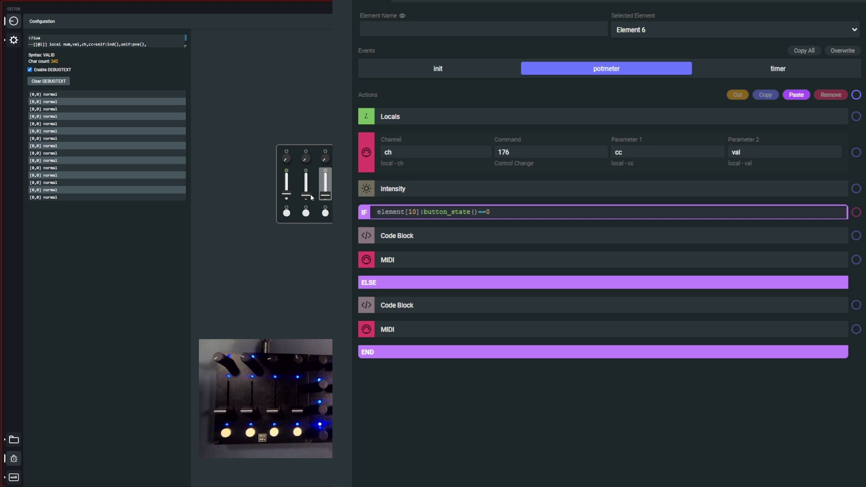
pyautogui.click(310, 197)
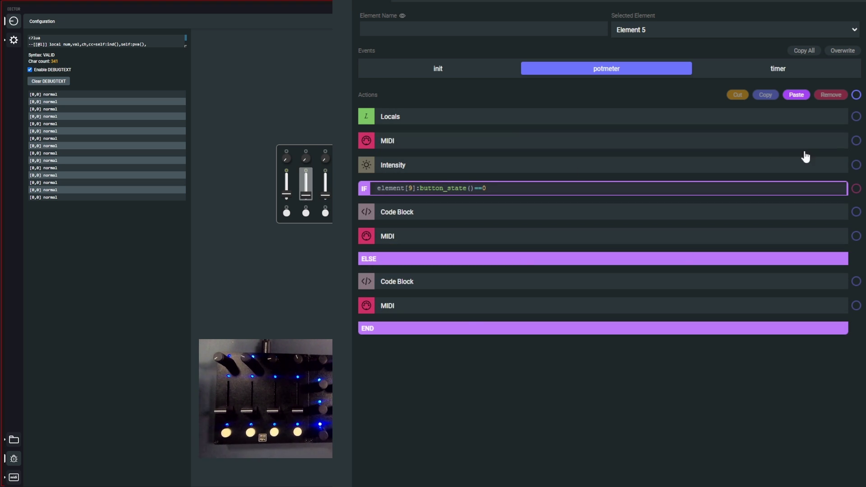
# Remove the leftover top standalone MIDI action from Elements 5, 6 and 7
pyautogui.click(856, 140)
pyautogui.click(831, 95)
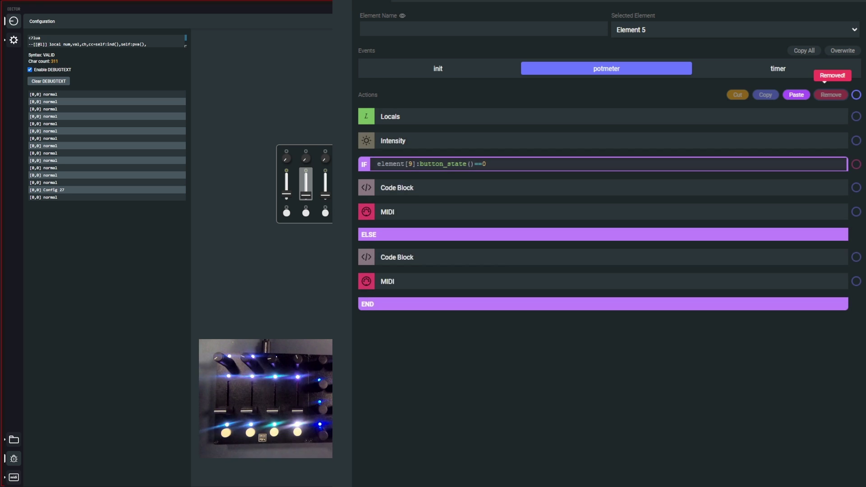
pyautogui.click(856, 140)
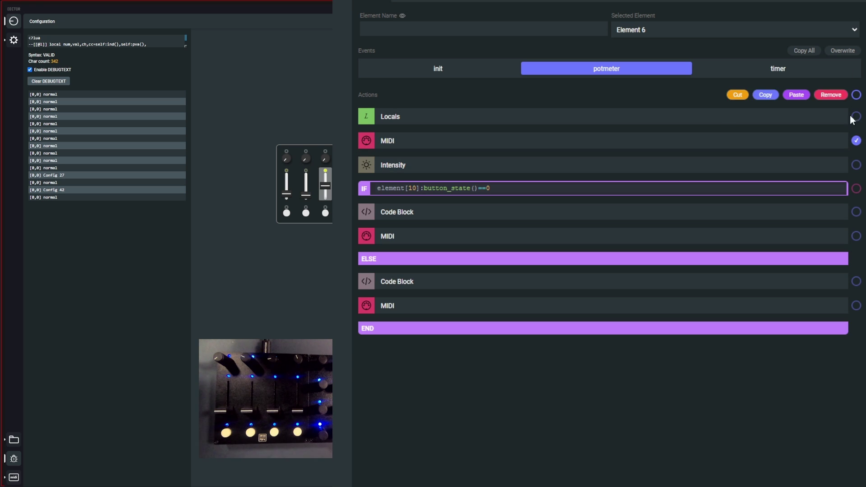
pyautogui.click(831, 95)
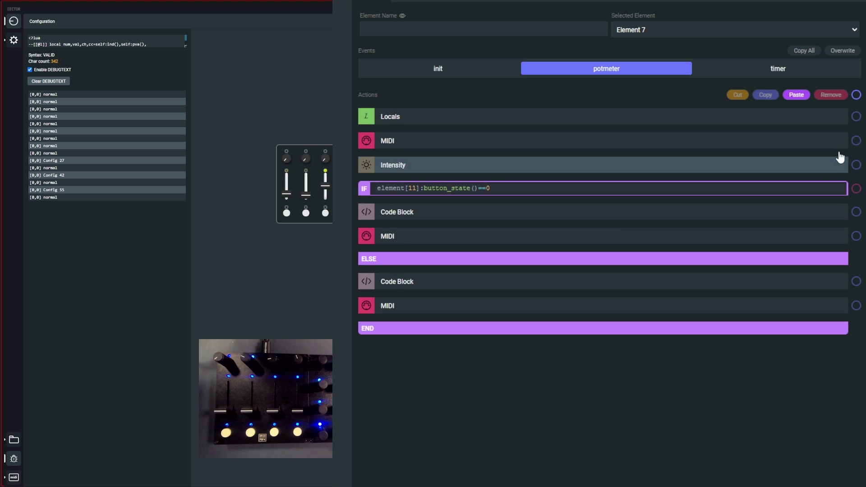
pyautogui.click(856, 140)
pyautogui.click(831, 95)
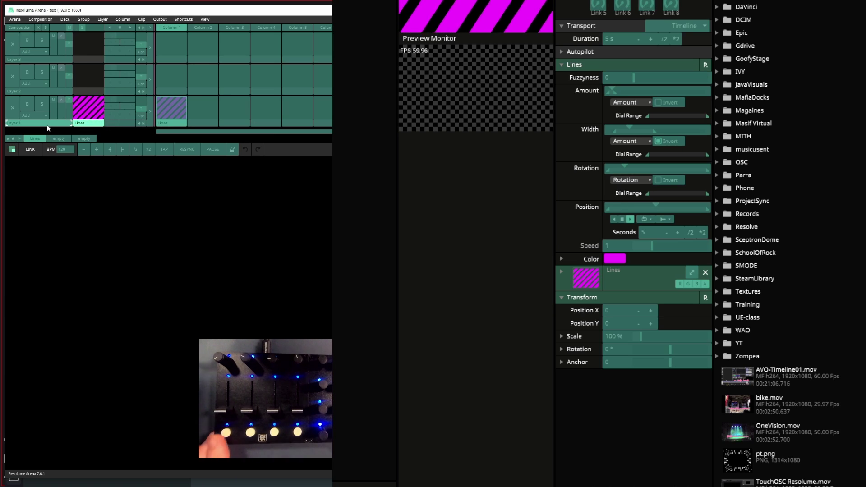
# Map the Layer 2 and Layer 3 select bars to controller buttons, then exit mapping with Ctrl+M
pyautogui.click(34, 91)
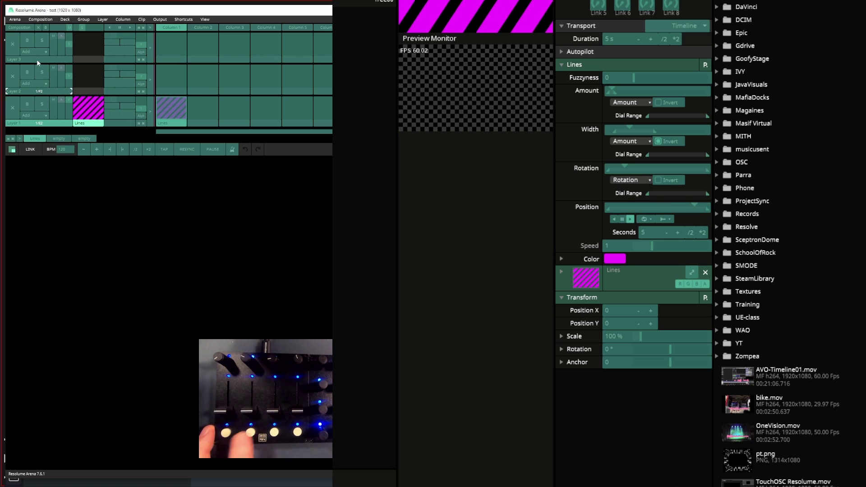
pyautogui.click(37, 59)
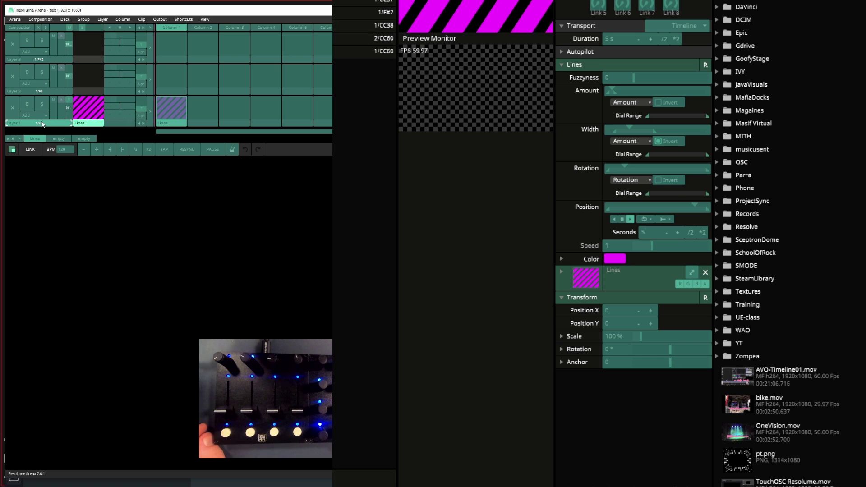
pyautogui.hotkey('ctrl', 'm')
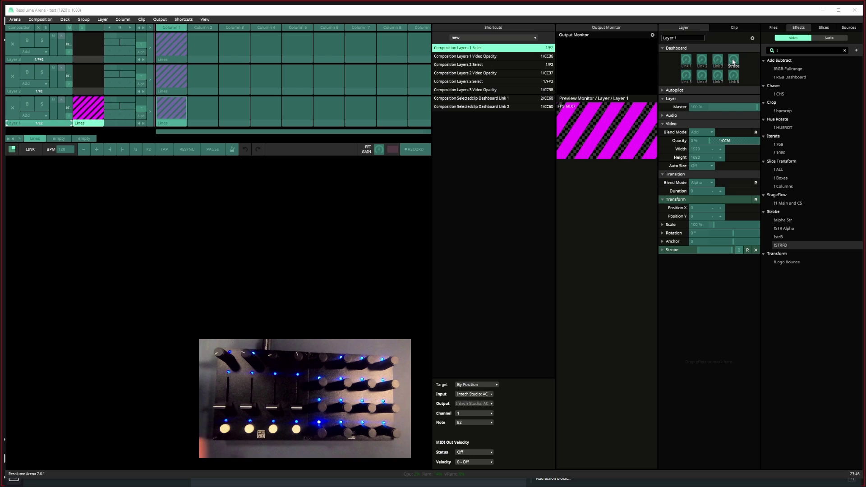
# Target the Strobe dashboard control, exit MIDI mapping, and expand the Strobe effect's settings
pyautogui.click(733, 60)
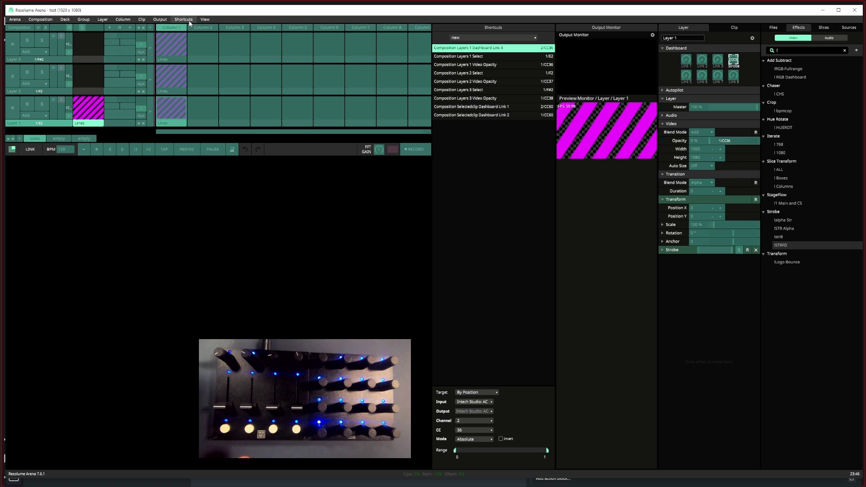
pyautogui.hotkey('ctrl', 'm')
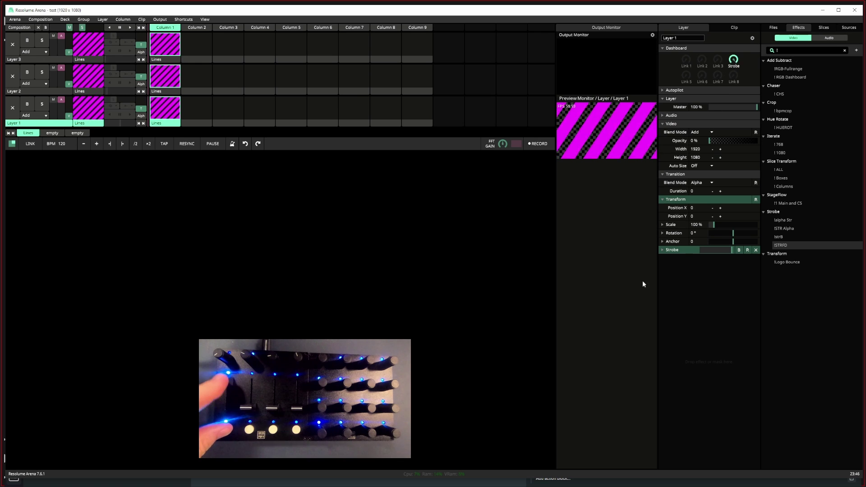
pyautogui.click(662, 250)
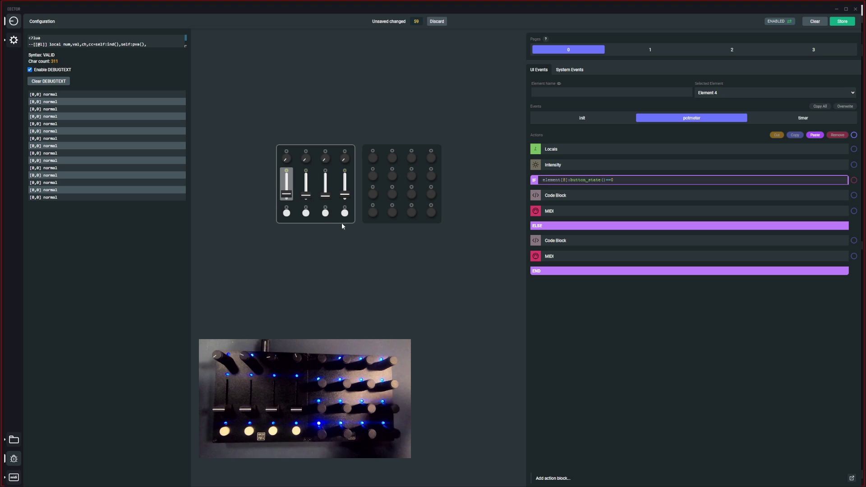
# Add an ELSE IF branch with a code block printing 'button2' and the copied element[8]:button_state()==0 condition
pyautogui.click(545, 219)
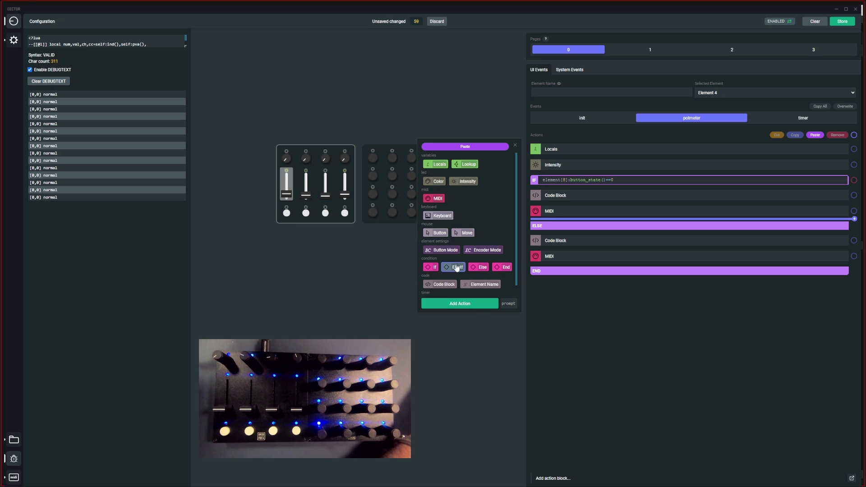
pyautogui.click(469, 305)
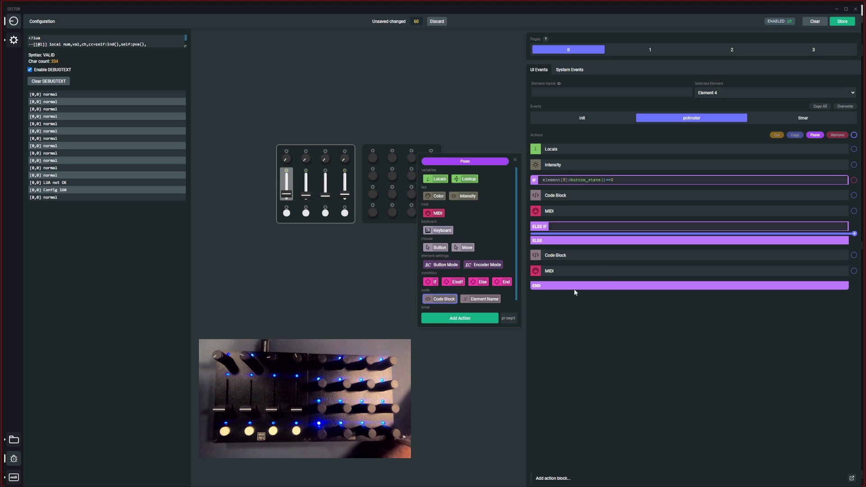
pyautogui.click(462, 318)
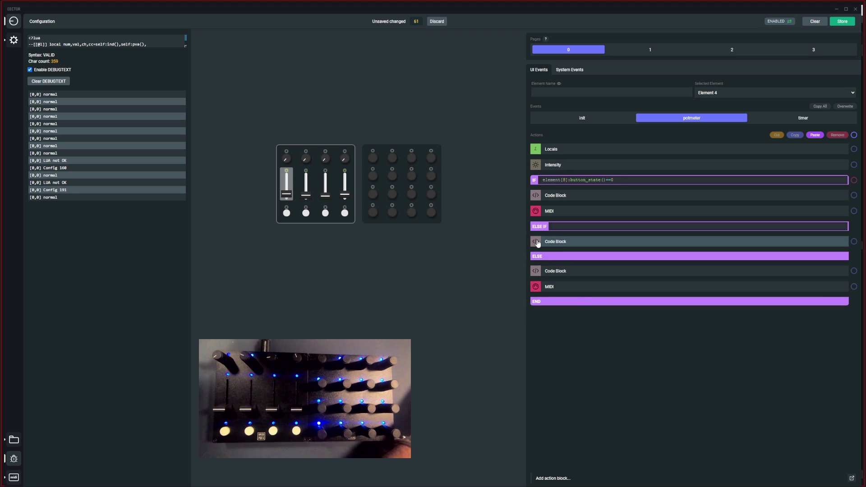
pyautogui.click(577, 245)
pyautogui.press('BackSpace')
pyautogui.press('BackSpace')
pyautogui.press('BackSpace')
pyautogui.press('BackSpace')
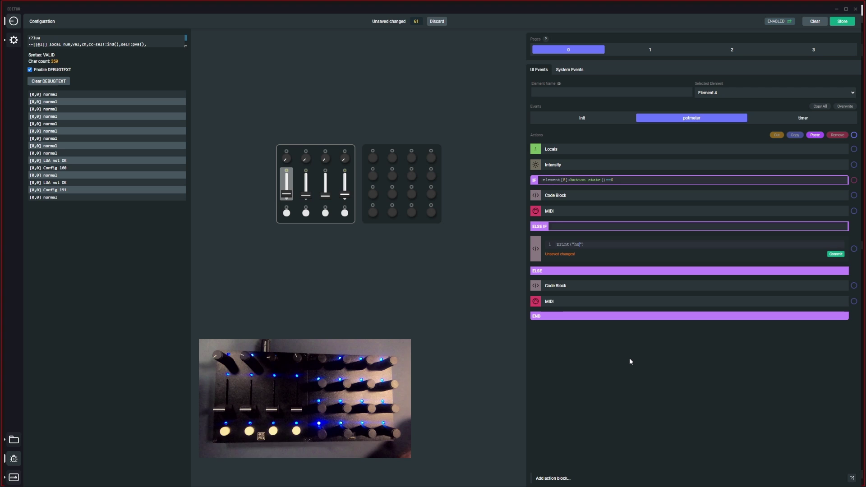
pyautogui.write('utton2')
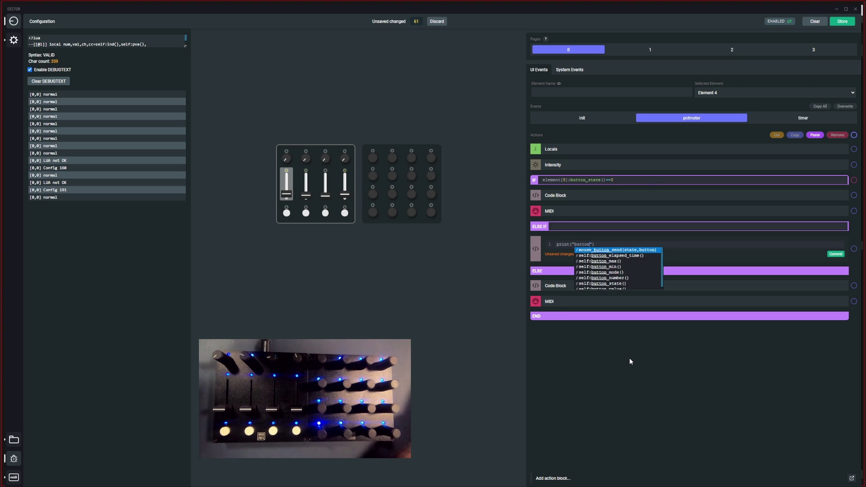
pyautogui.click(609, 180)
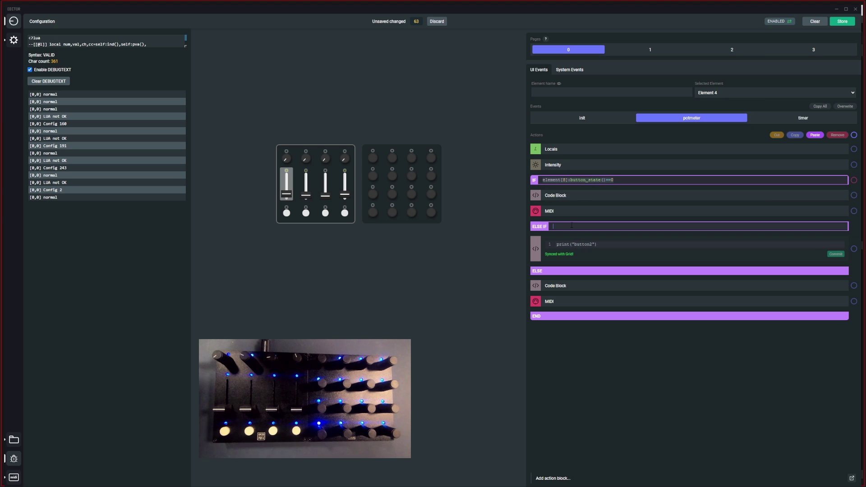
pyautogui.hotkey('ctrl', 'v')
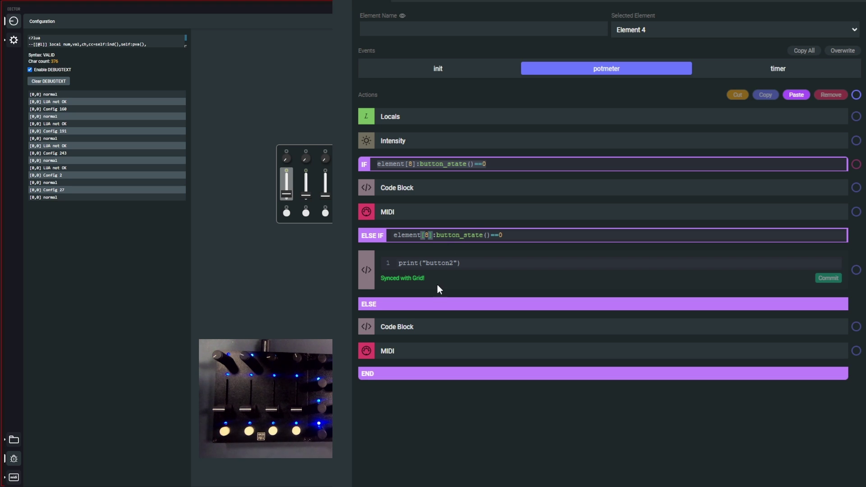
# Change the ELSE IF condition to element[9] and duplicate the IF branch's MIDI action
pyautogui.press('BackSpace')
pyautogui.write('9')
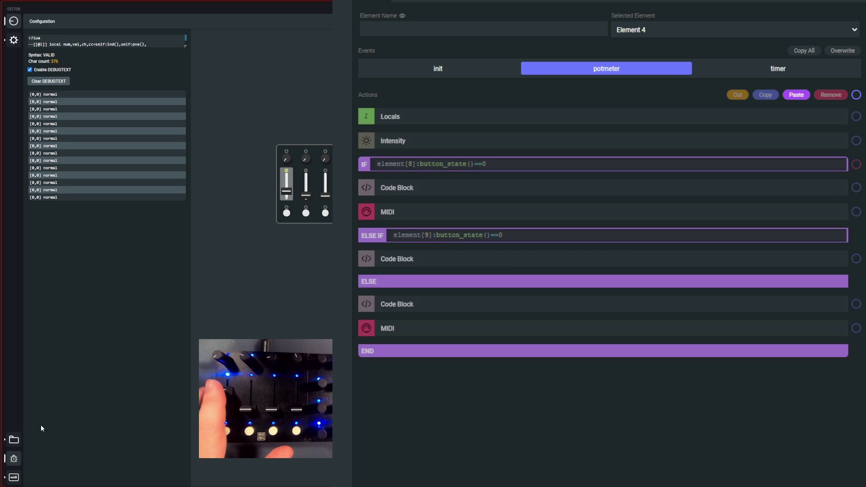
pyautogui.click(368, 215)
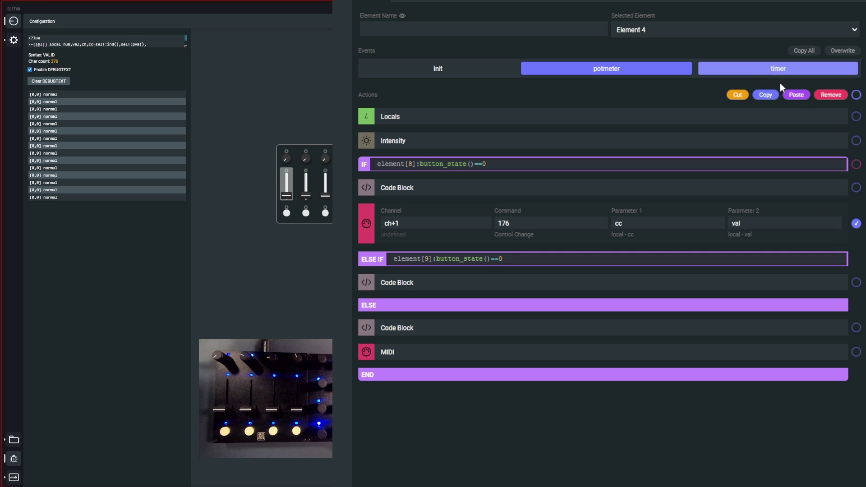
pyautogui.click(769, 95)
pyautogui.click(798, 95)
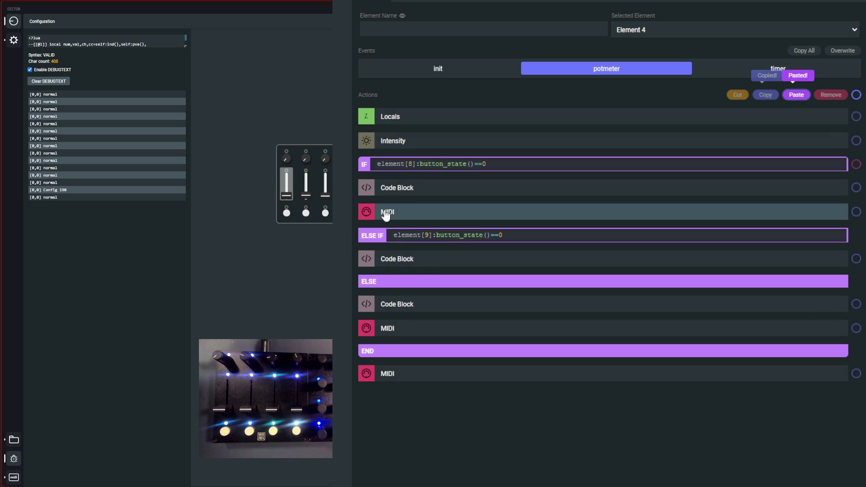
# Move the MIDI copy into the ELSE IF branch, set its Channel to ch+2, and show the MIDI monitor
pyautogui.click(366, 374)
pyautogui.moveTo(366, 386); pyautogui.dragTo(370, 280)
pyautogui.click(424, 294)
pyautogui.press('BackSpace')
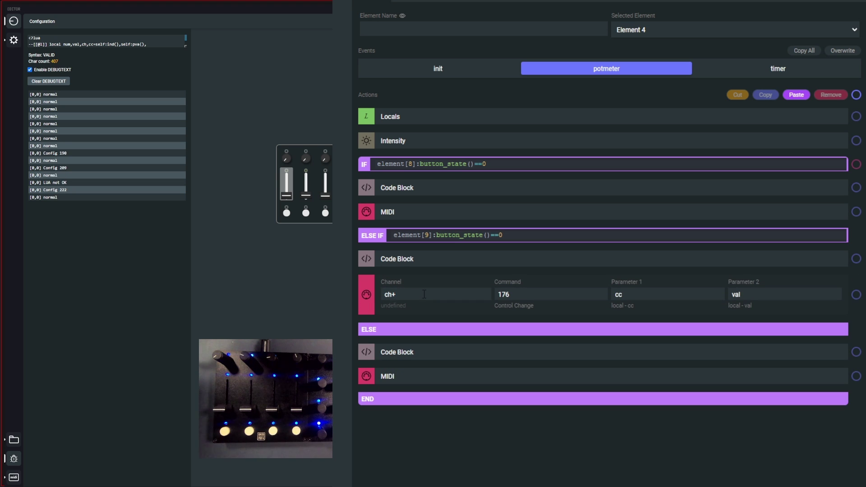
pyautogui.write('2')
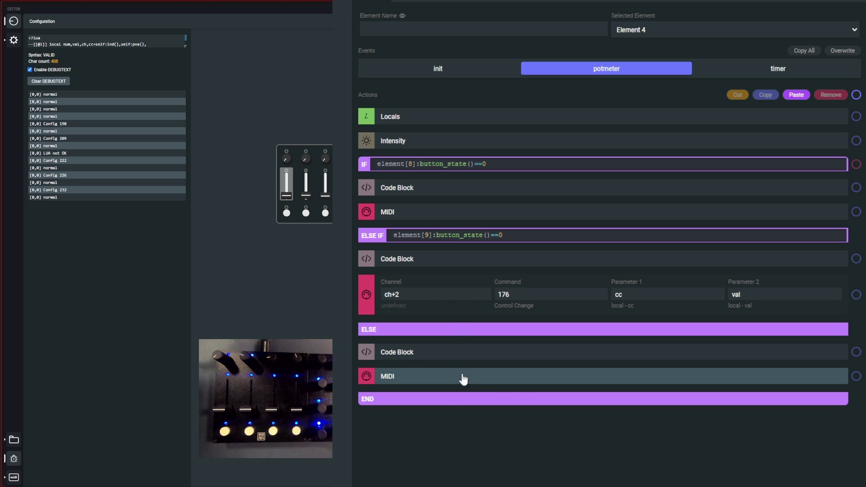
pyautogui.click(13, 477)
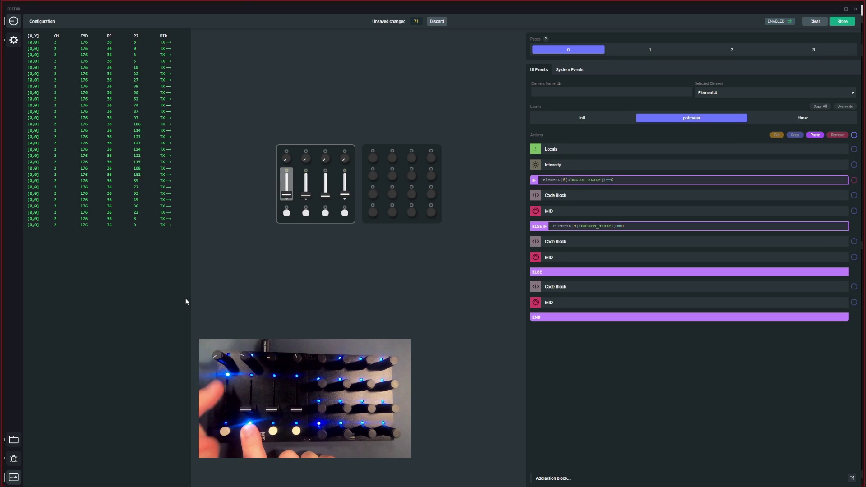
# Switch over to Resolume Arena with Alt+Tab
pyautogui.hotkey('alt', 'Tab')
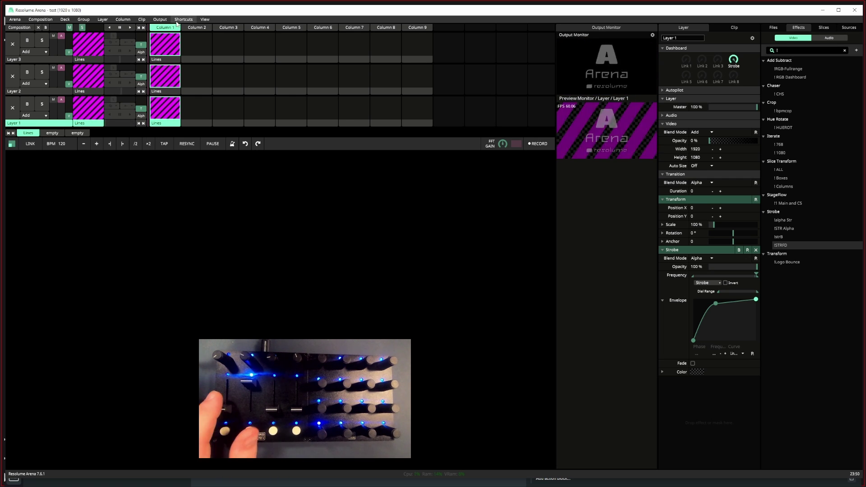
# Map Layer 1's Transition Duration to channel 3 CC36 via Shortcuts > Edit MIDI, then exit mapping mode
pyautogui.click(202, 20)
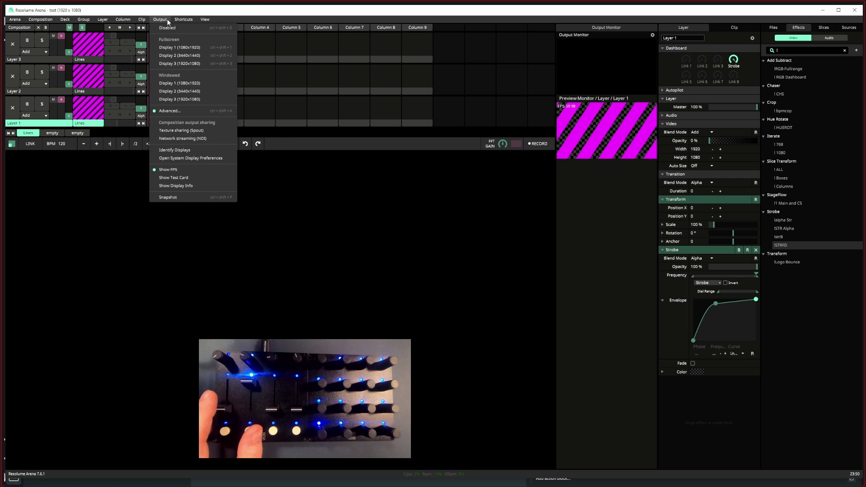
pyautogui.click(190, 37)
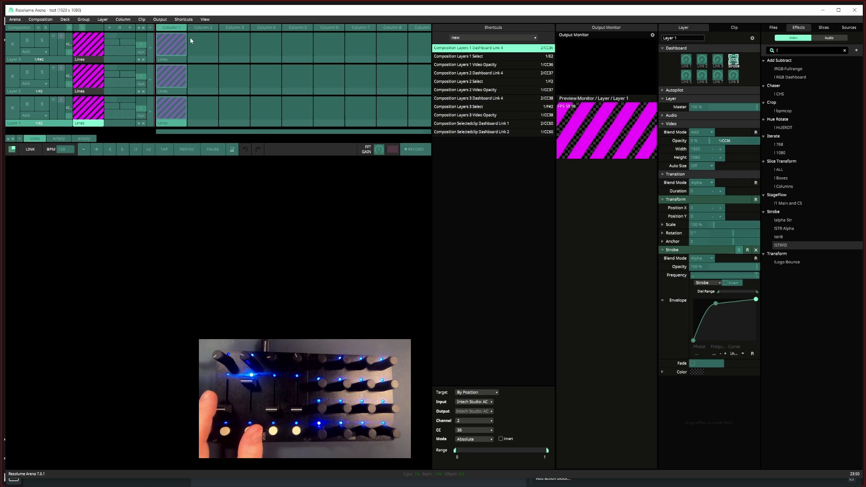
pyautogui.click(143, 108)
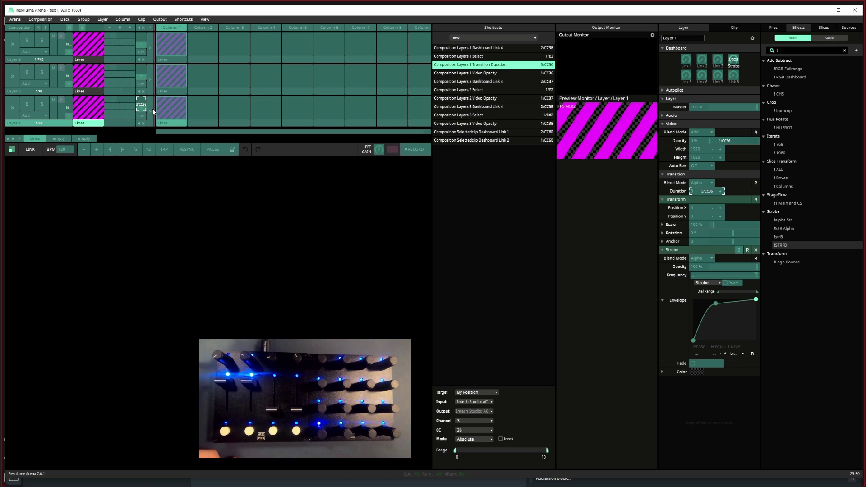
pyautogui.click(184, 19)
pyautogui.click(194, 37)
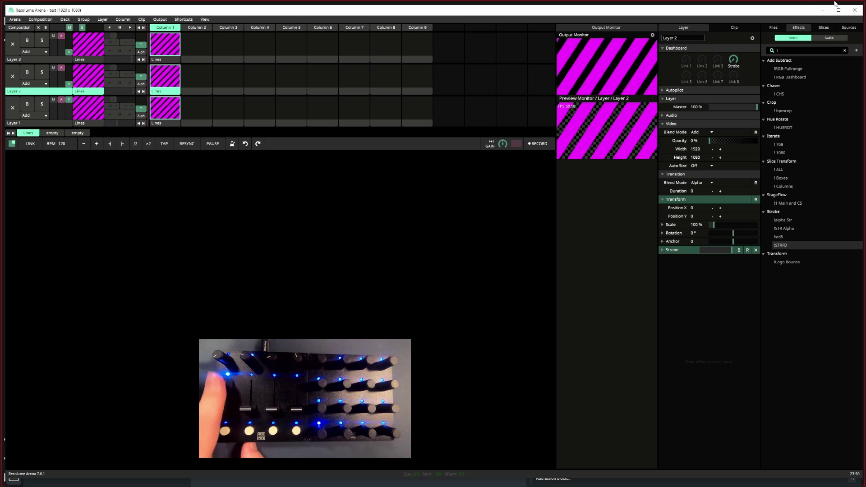
# Drop Line Scape's Water Fall into Layer 1, Column 2, launch it, and return to Grid Editor
pyautogui.click(853, 27)
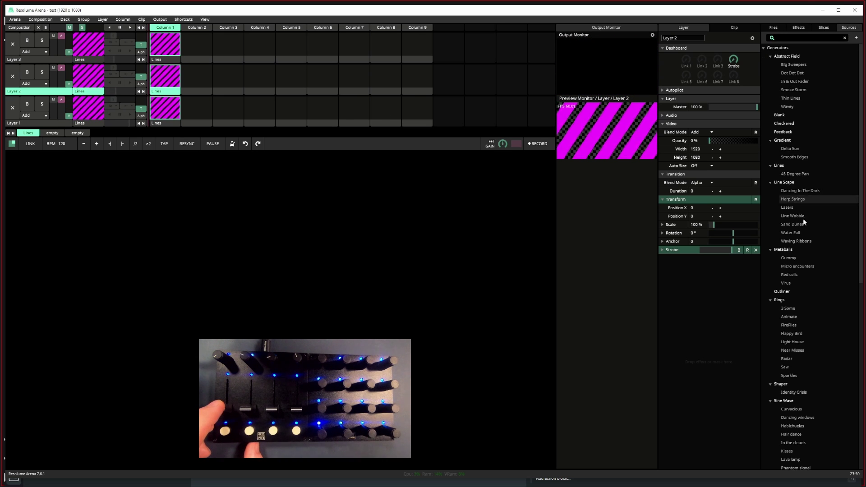
pyautogui.moveTo(791, 232); pyautogui.dragTo(196, 110)
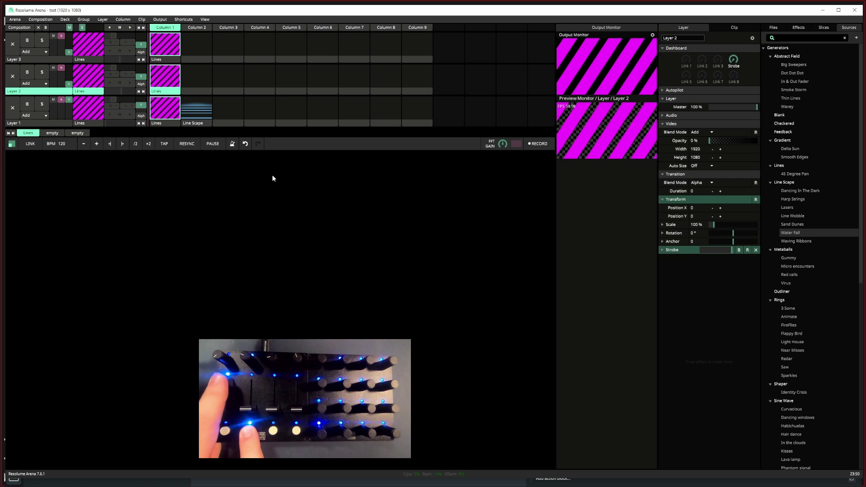
pyautogui.click(195, 123)
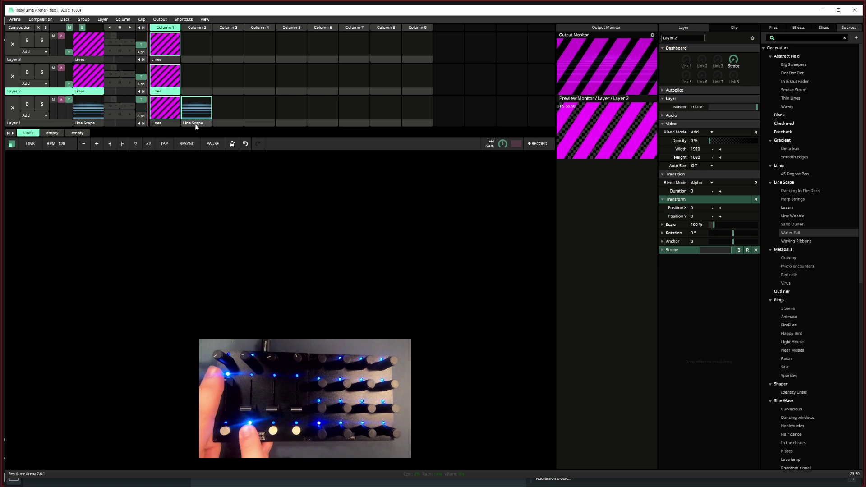
pyautogui.hotkey('alt', 'Tab')
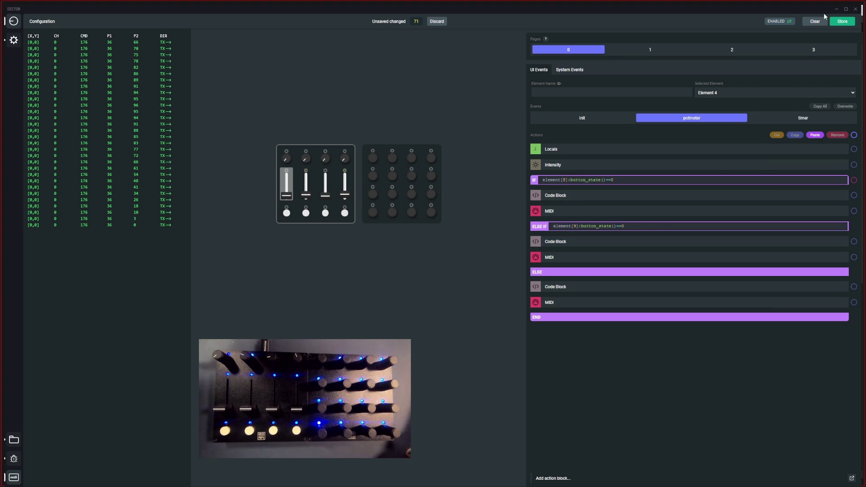
pyautogui.moveTo(765, 267)
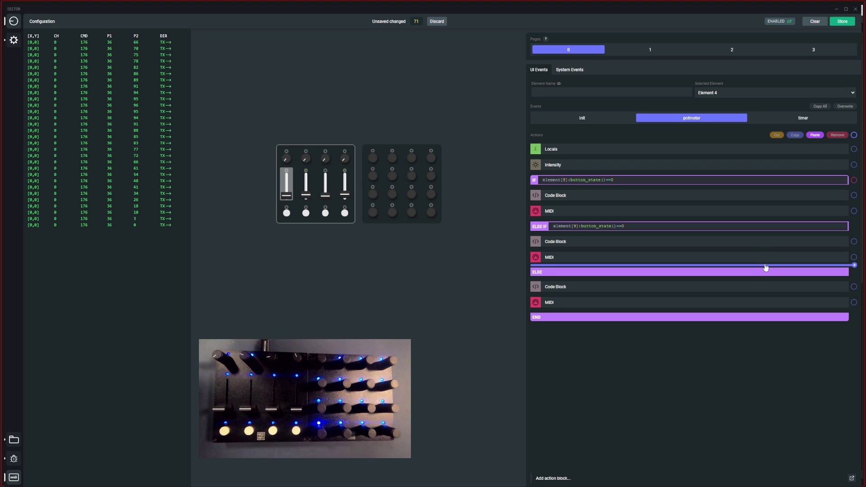